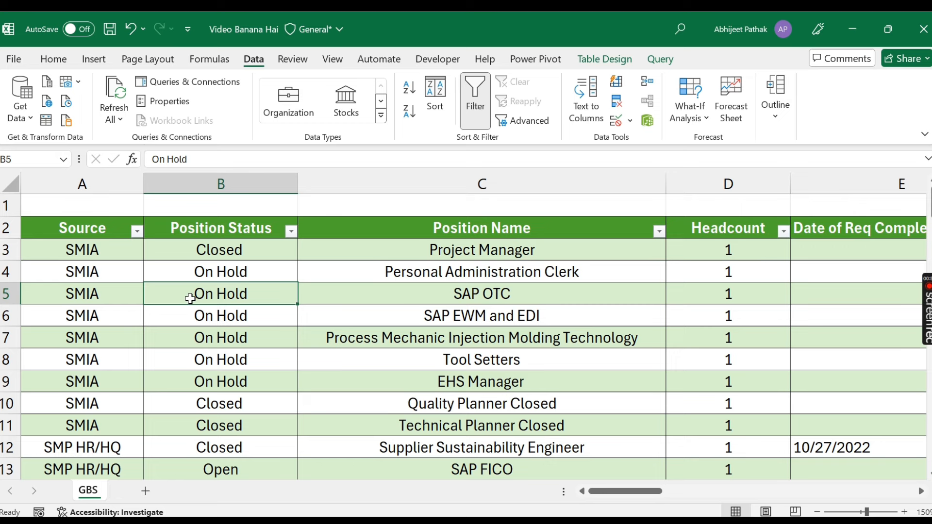
View the date entries offered in the Date of Req Completion column's filter list, and close it without filtering
{"action": "left_click", "coordinate": [94, 228]}
{"action": "left_click_drag", "start_coordinate": [653, 491], "coordinate": [676, 496]}
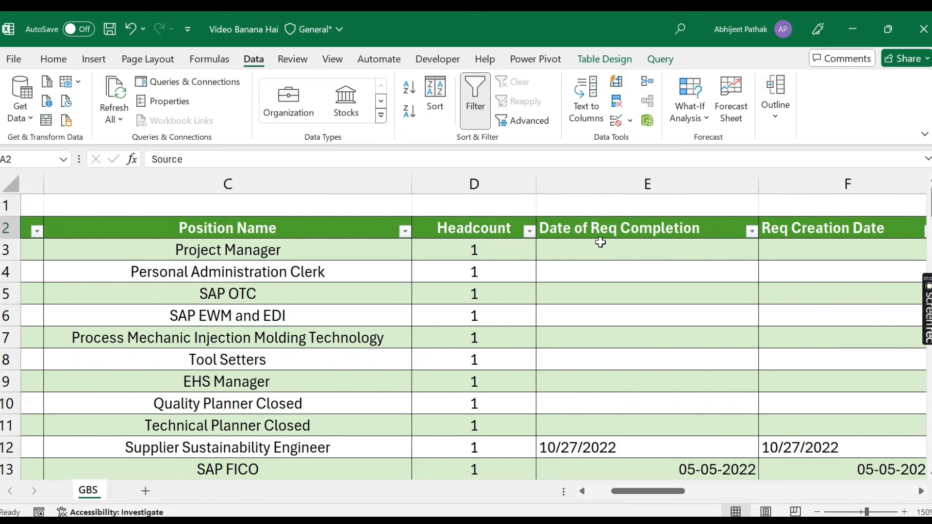
{"action": "left_click", "coordinate": [752, 231]}
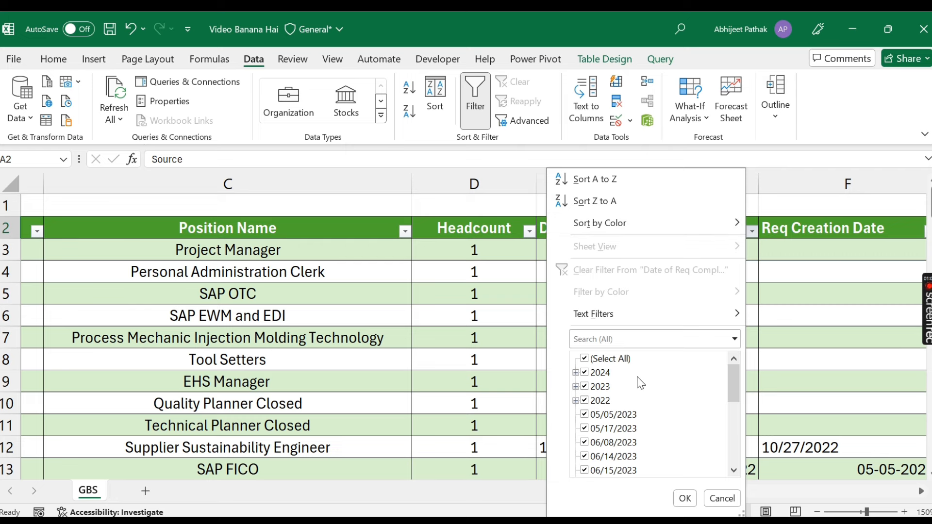
{"action": "left_click", "coordinate": [516, 277]}
Centre-align the Date of Req Completion, Req Creation Date and Req Approval Date columns
{"action": "left_click", "coordinate": [679, 186]}
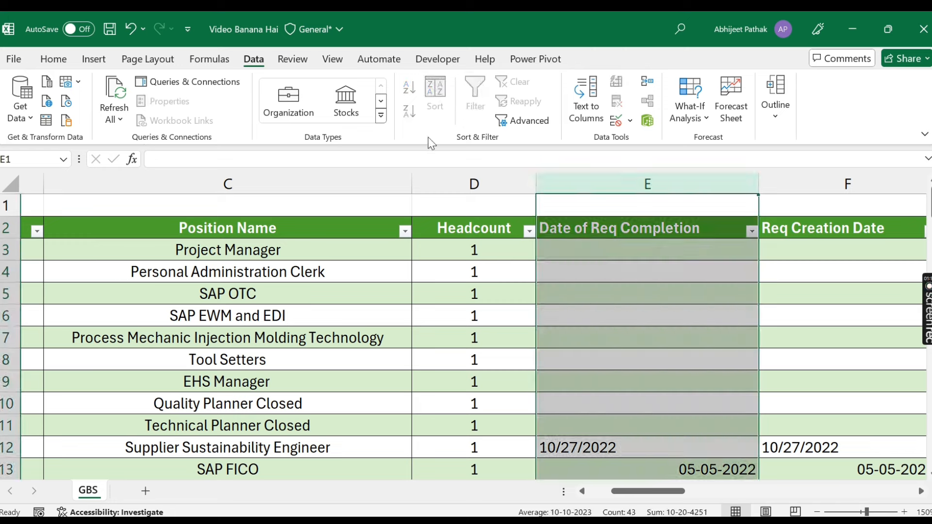
{"action": "left_click", "coordinate": [54, 58]}
{"action": "left_click", "coordinate": [278, 111]}
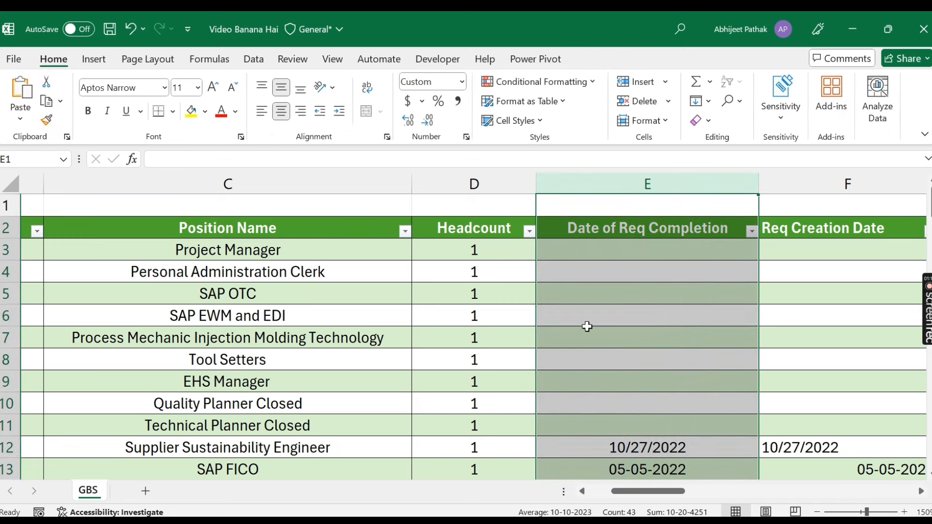
{"action": "left_click", "coordinate": [647, 248]}
{"action": "left_click", "coordinate": [832, 183]}
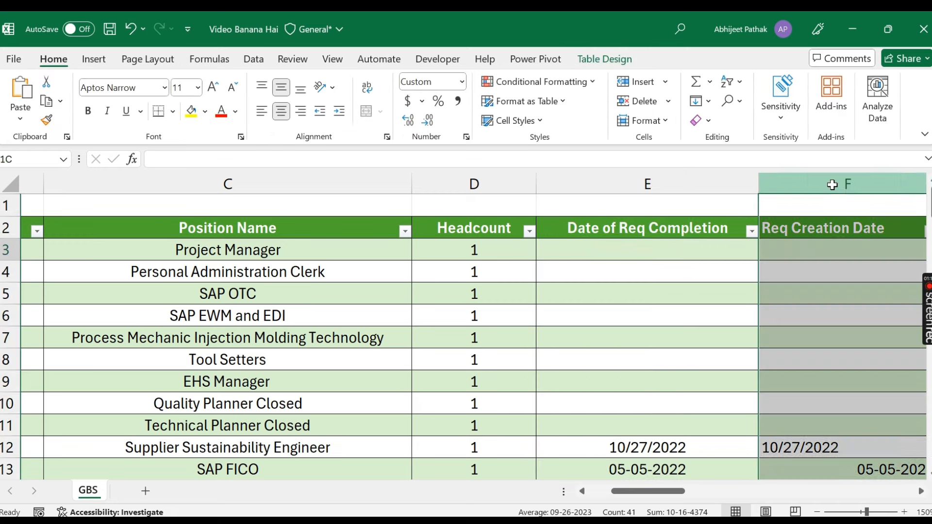
{"action": "scroll", "coordinate": [617, 323], "scroll_direction": "right", "scroll_amount": 2}
{"action": "left_click", "coordinate": [325, 264]}
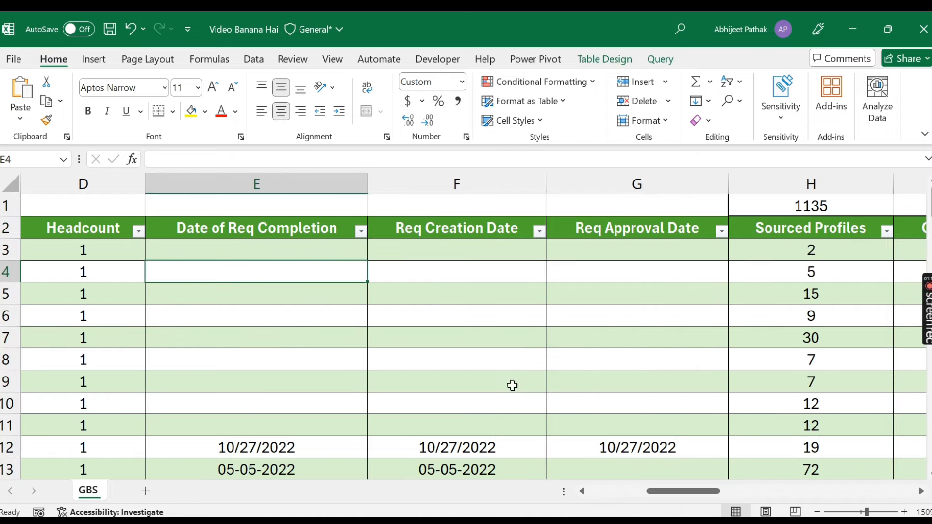
Examine how the Date of Req Completion filter list groups dates, expanding 2023 and its January, May and September entries
{"action": "left_click_drag", "start_coordinate": [713, 492], "coordinate": [677, 491]}
{"action": "scroll", "coordinate": [659, 347], "scroll_direction": "down", "scroll_amount": 3}
{"action": "scroll", "coordinate": [679, 366], "scroll_direction": "up", "scroll_amount": 3}
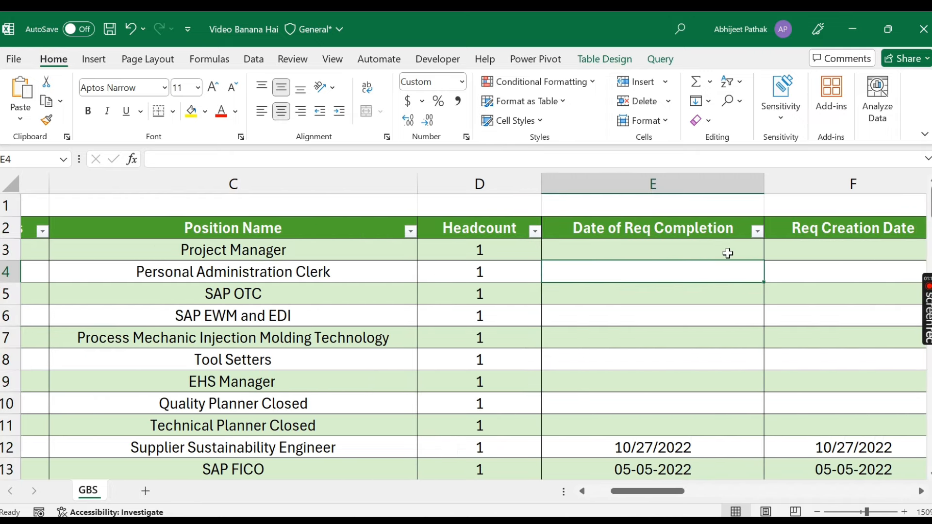
{"action": "left_click", "coordinate": [757, 231]}
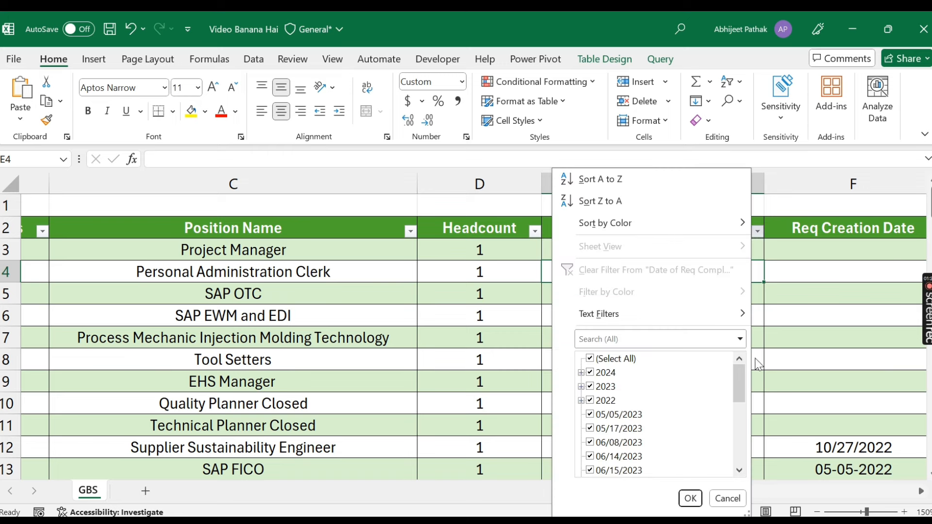
{"action": "scroll", "coordinate": [643, 422], "scroll_direction": "down", "scroll_amount": 3}
{"action": "scroll", "coordinate": [641, 429], "scroll_direction": "up", "scroll_amount": 3}
{"action": "left_click", "coordinate": [581, 372]}
{"action": "left_click", "coordinate": [581, 373]}
{"action": "left_click", "coordinate": [581, 388]}
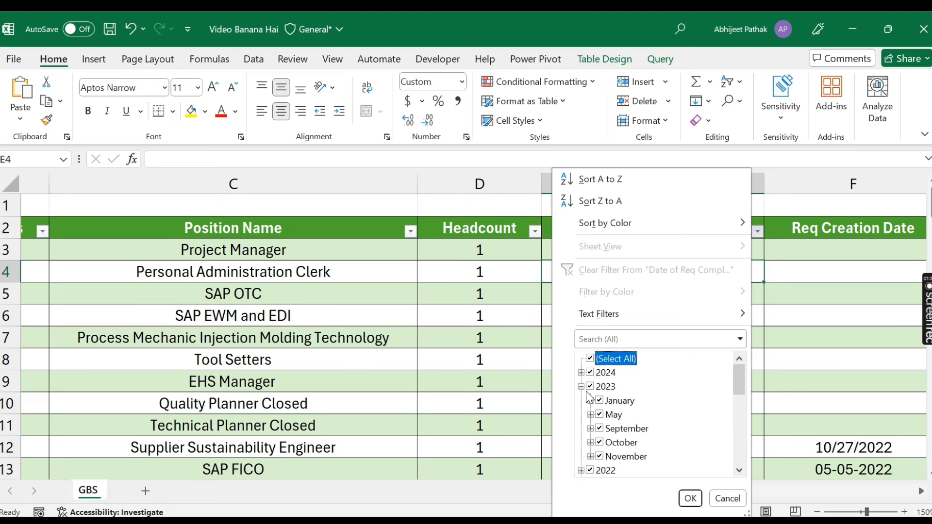
{"action": "left_click", "coordinate": [591, 400]}
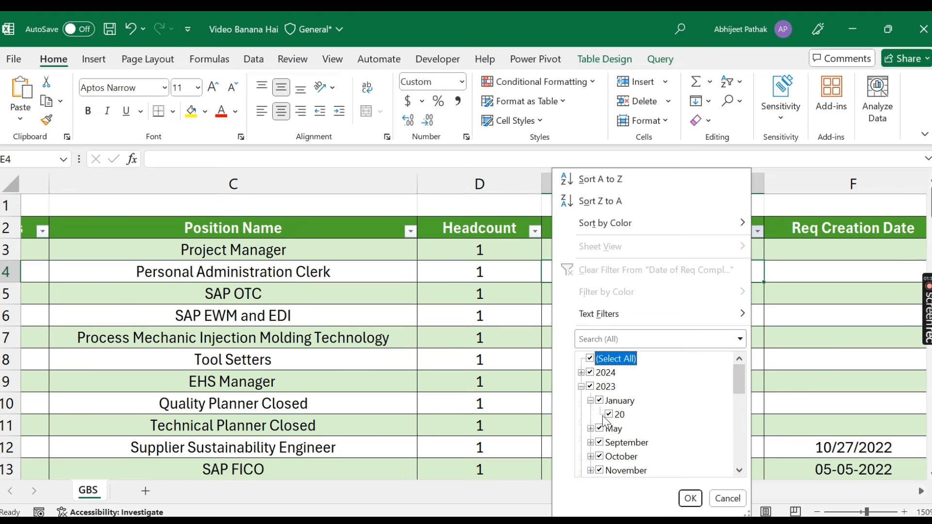
{"action": "left_click", "coordinate": [590, 400]}
{"action": "left_click", "coordinate": [590, 415]}
{"action": "left_click", "coordinate": [590, 414]}
{"action": "left_click", "coordinate": [591, 429]}
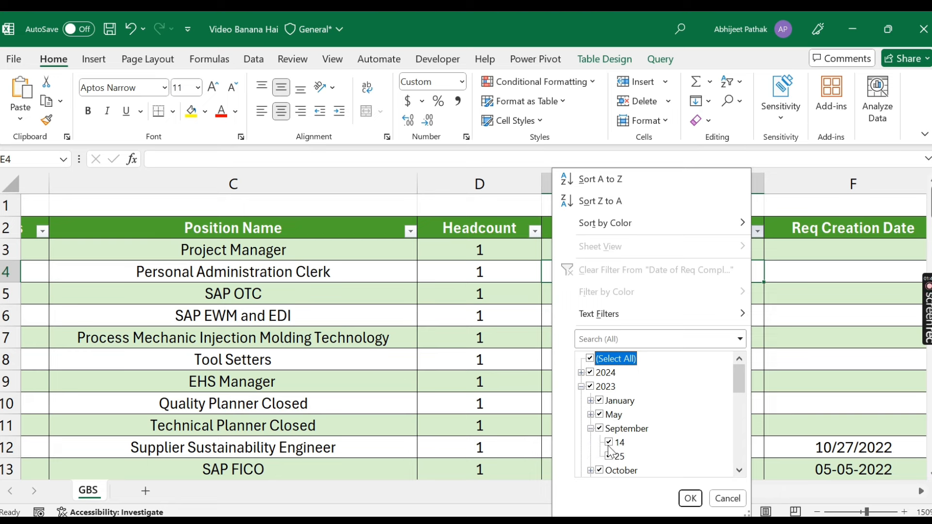
{"action": "left_click", "coordinate": [590, 429]}
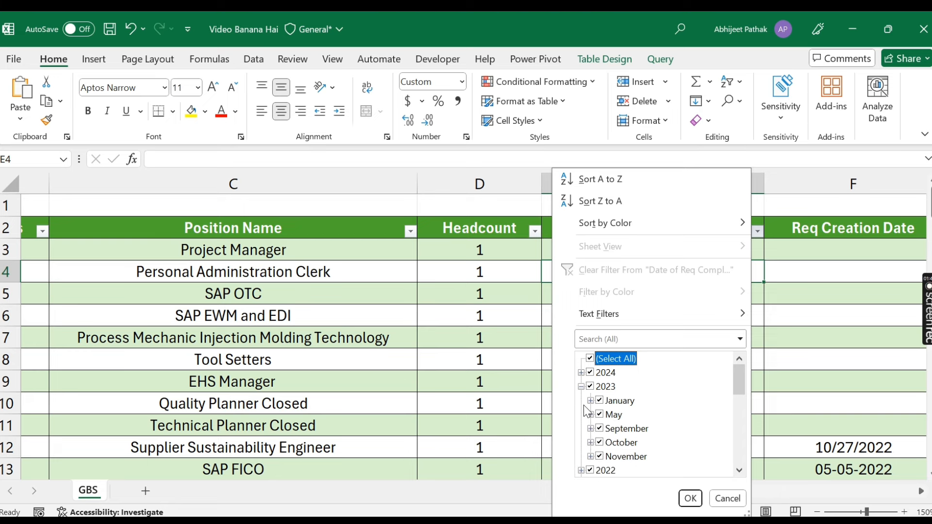
{"action": "left_click", "coordinate": [581, 386]}
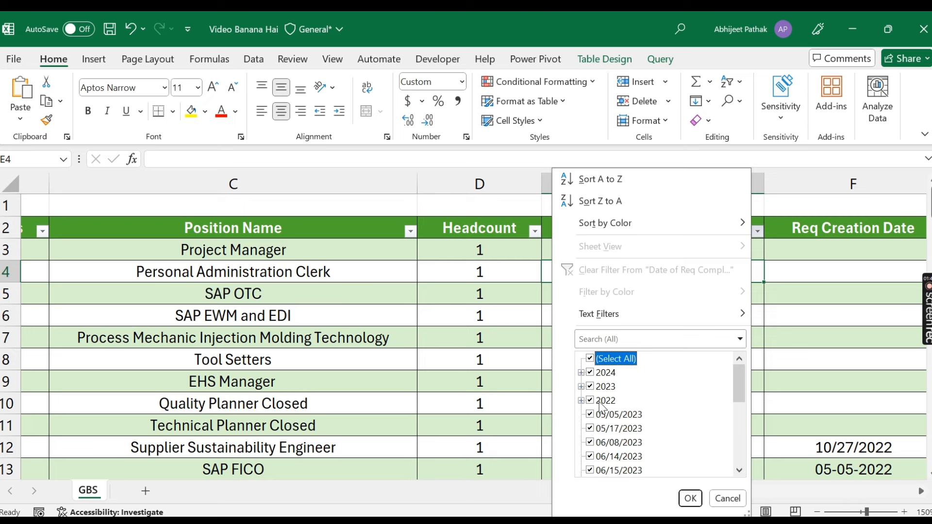
Compare the dates grouped under 2023 with the ungrouped date entries further down the filter list, and close it unfiltered
{"action": "scroll", "coordinate": [602, 407], "scroll_direction": "down", "scroll_amount": 1}
{"action": "scroll", "coordinate": [624, 420], "scroll_direction": "up", "scroll_amount": 1}
{"action": "left_click", "coordinate": [581, 386]}
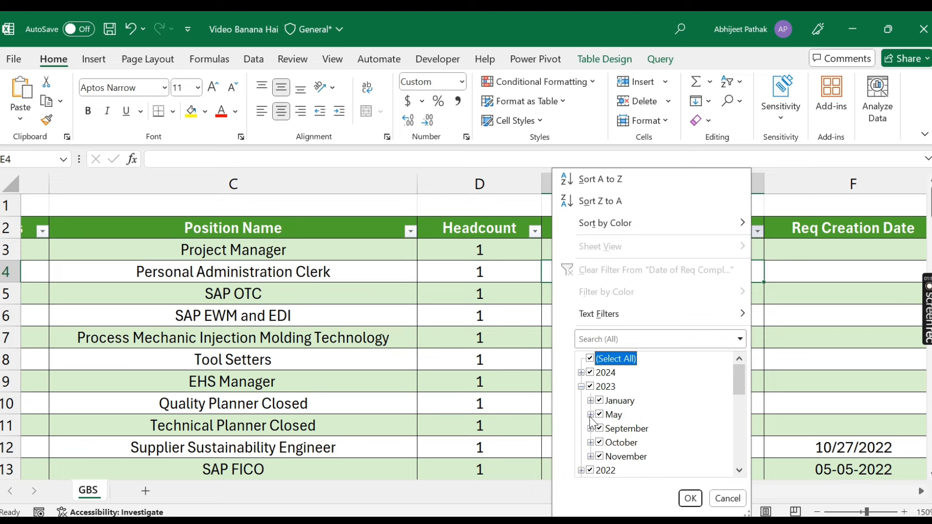
{"action": "left_click", "coordinate": [590, 415]}
{"action": "left_click", "coordinate": [581, 386]}
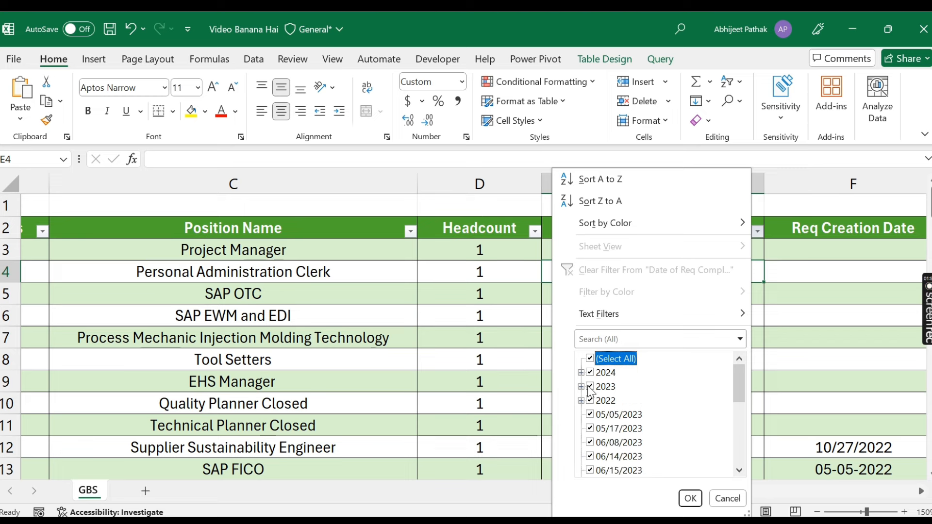
{"action": "scroll", "coordinate": [620, 406], "scroll_direction": "down", "scroll_amount": 3}
{"action": "scroll", "coordinate": [620, 413], "scroll_direction": "down", "scroll_amount": 3}
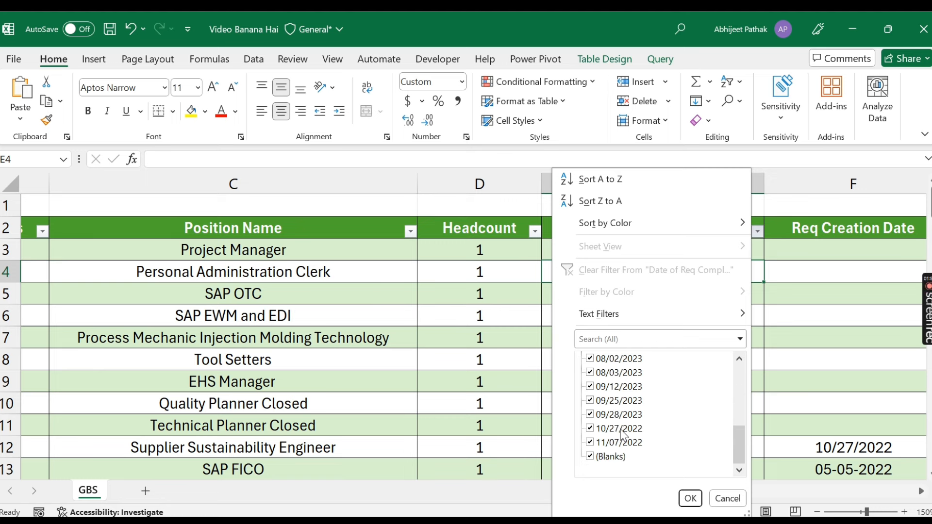
{"action": "scroll", "coordinate": [622, 434], "scroll_direction": "up", "scroll_amount": 6}
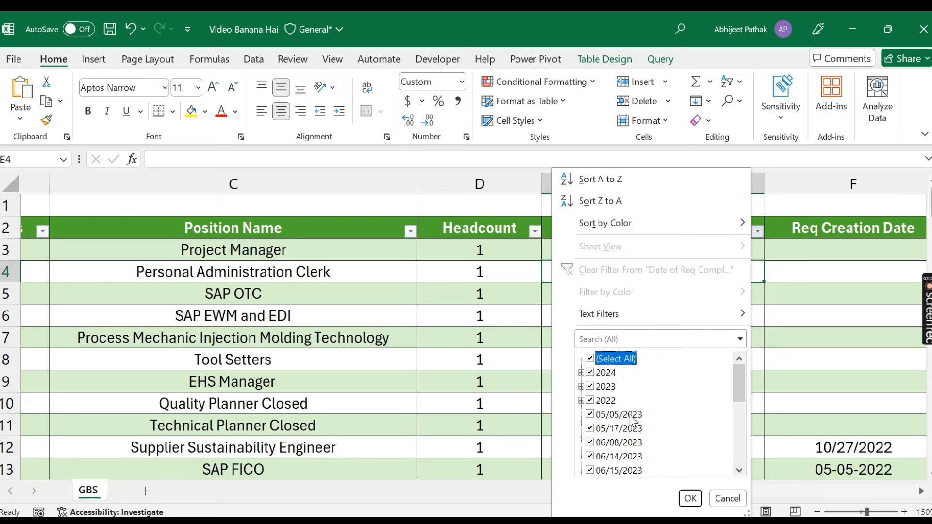
{"action": "left_click", "coordinate": [727, 499]}
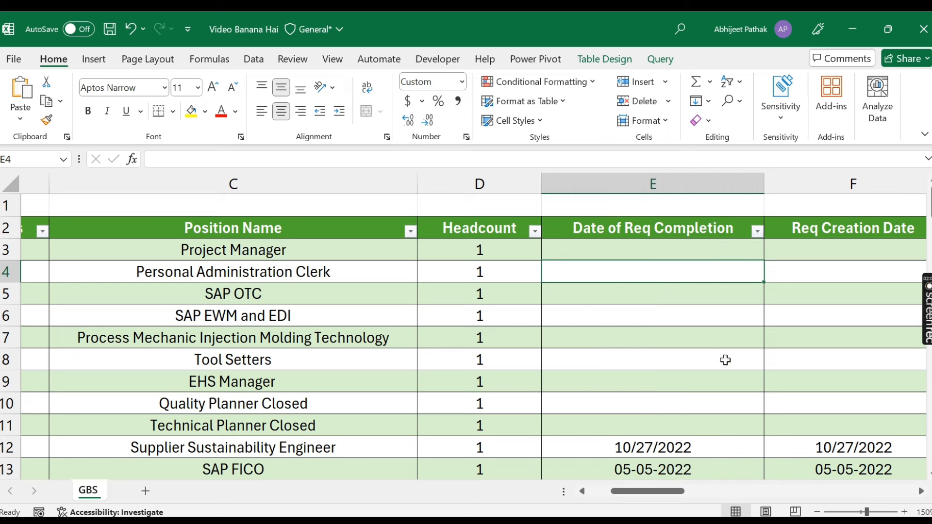
Remove the centre alignment from the Date of Req Completion column, trying right alignment and clearing it again
{"action": "left_click", "coordinate": [640, 184]}
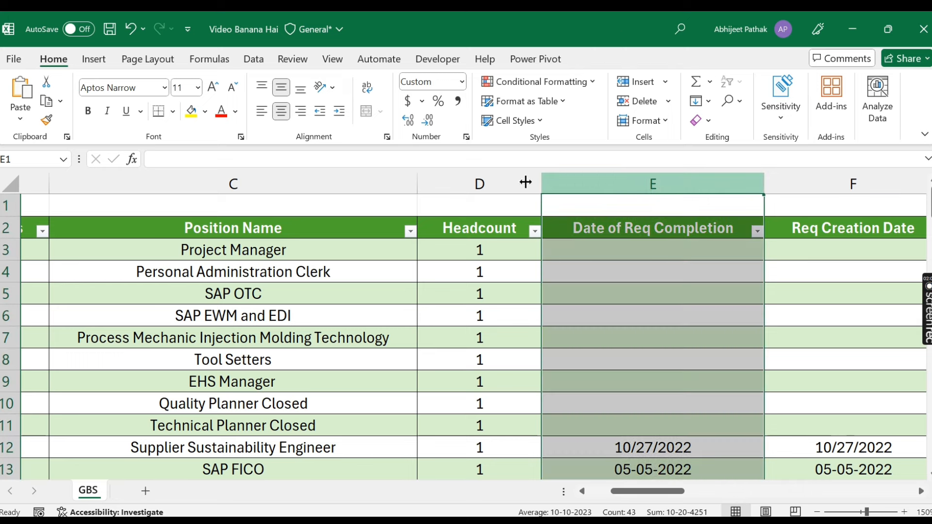
{"action": "left_click", "coordinate": [286, 113]}
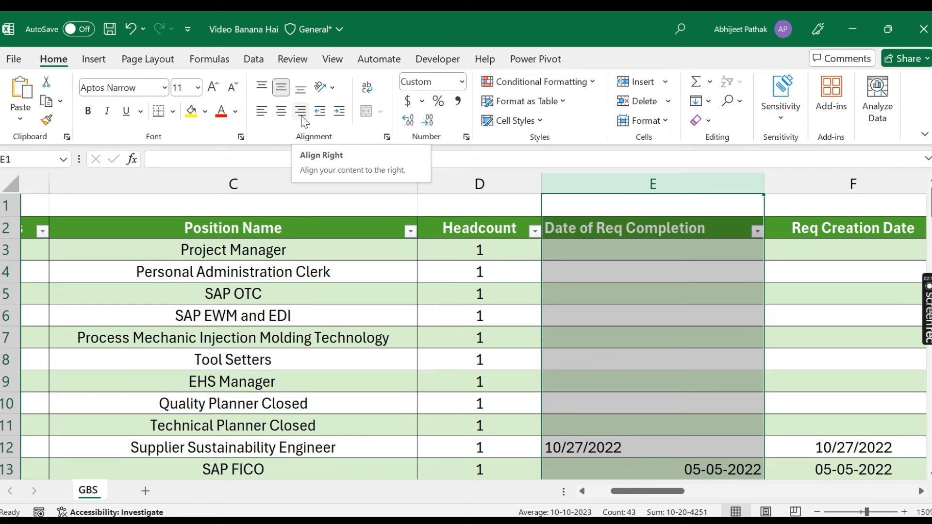
{"action": "left_click", "coordinate": [302, 112]}
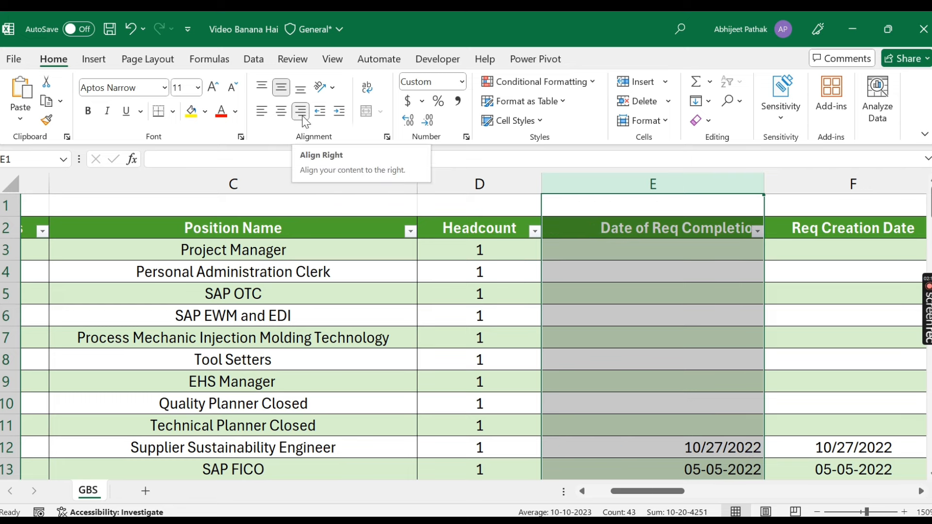
{"action": "left_click", "coordinate": [302, 118]}
Inspect the dates in cells E13 and E12, and check the ungrouped date entries in the column's filter list
{"action": "scroll", "coordinate": [570, 341], "scroll_direction": "down", "scroll_amount": 3}
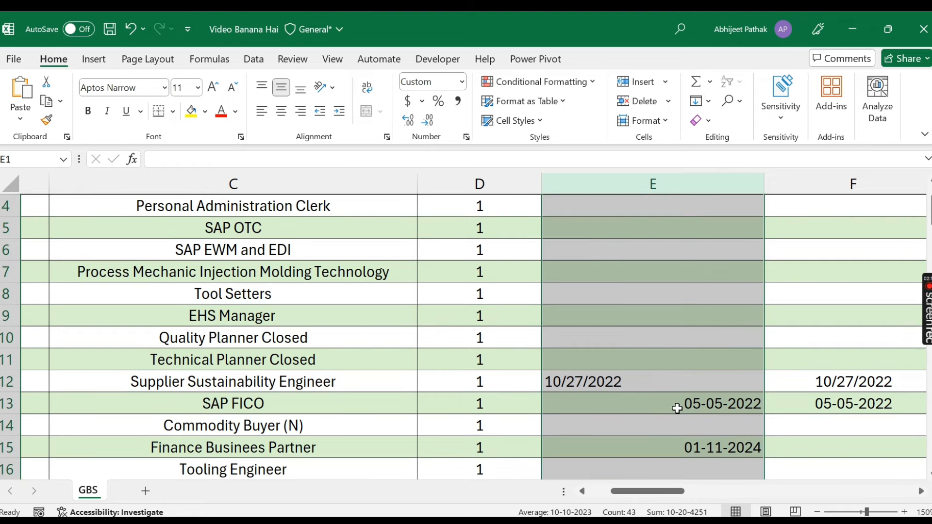
{"action": "left_click", "coordinate": [631, 408]}
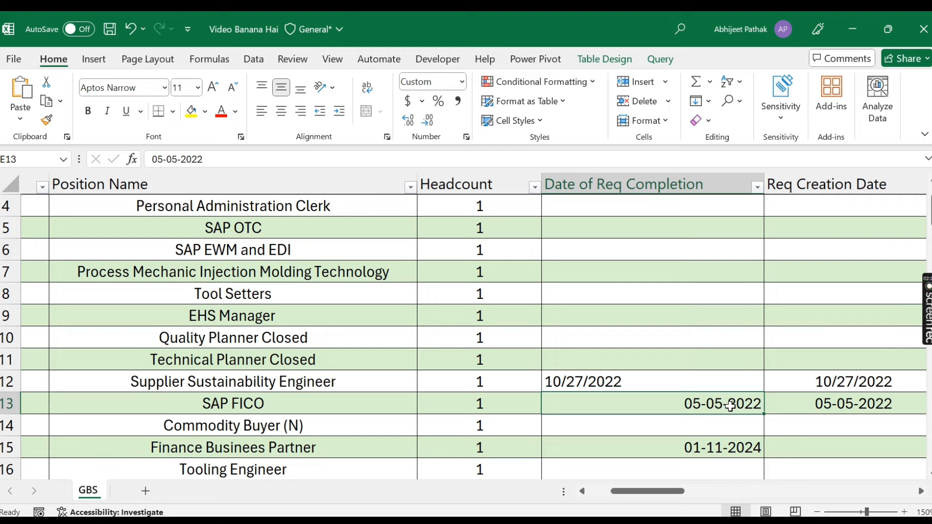
{"action": "left_click", "coordinate": [579, 383]}
{"action": "scroll", "coordinate": [647, 316], "scroll_direction": "up", "scroll_amount": 1}
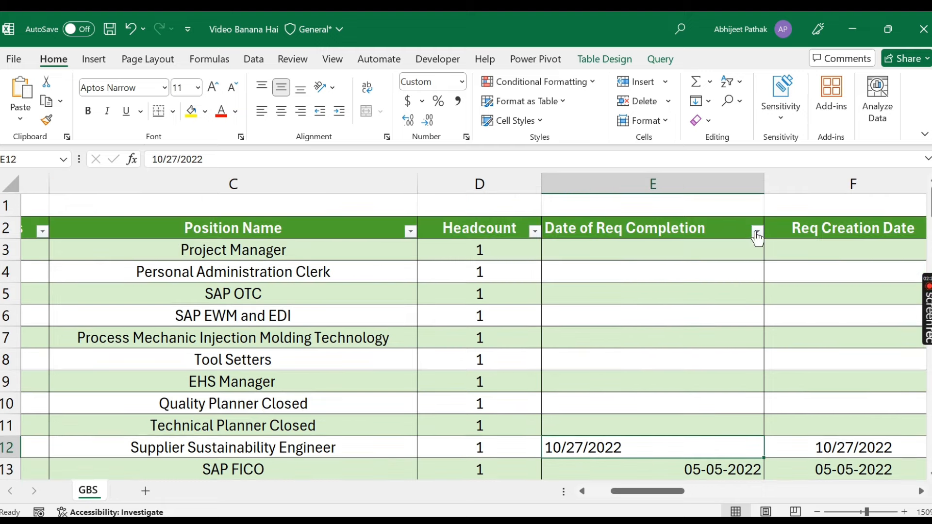
{"action": "left_click", "coordinate": [757, 237]}
{"action": "scroll", "coordinate": [640, 423], "scroll_direction": "down", "scroll_amount": 6}
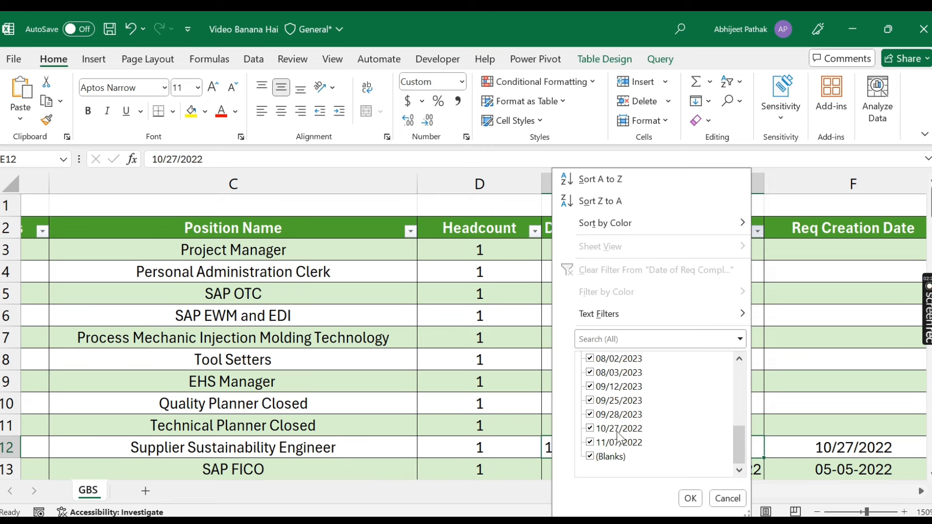
{"action": "left_click", "coordinate": [727, 499]}
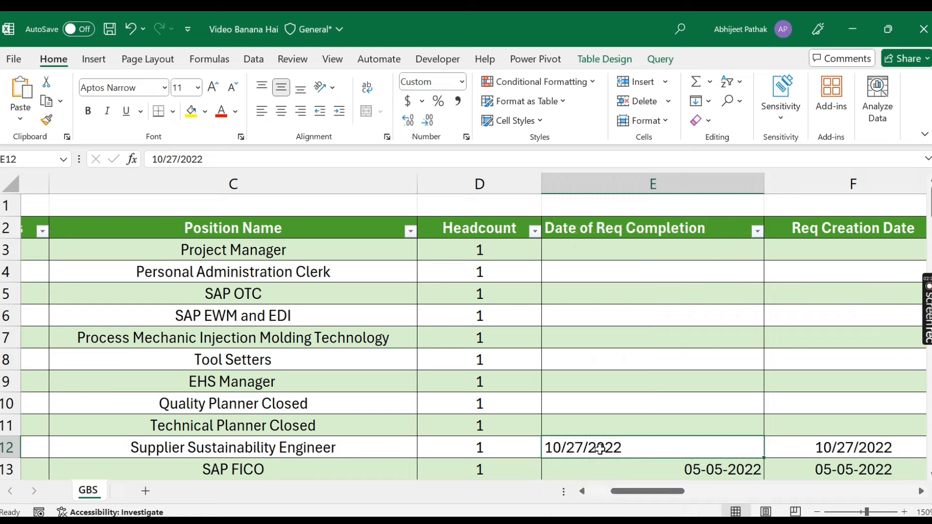
Enter the date 10-12-2023 as the Date of Req Completion for Quality Planner Closed in cell E10
{"action": "scroll", "coordinate": [635, 459], "scroll_direction": "down", "scroll_amount": 1}
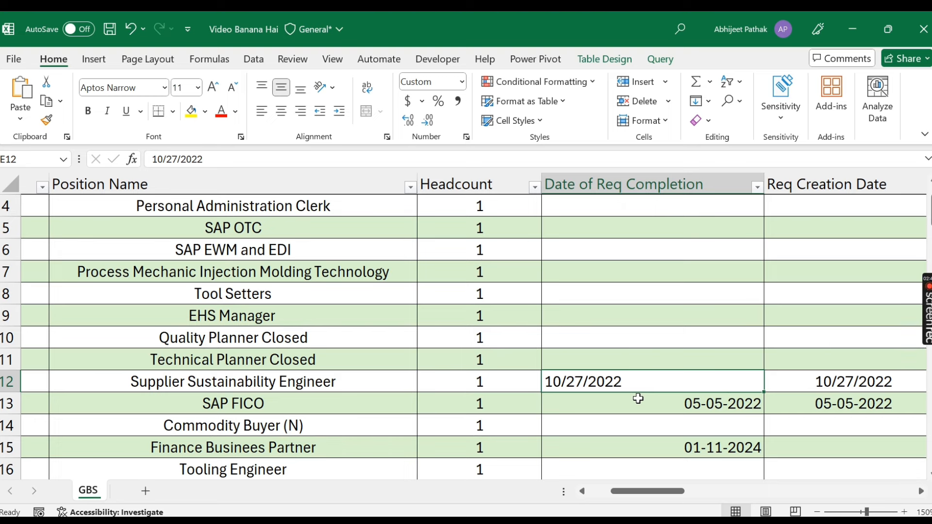
{"action": "left_click", "coordinate": [620, 341]}
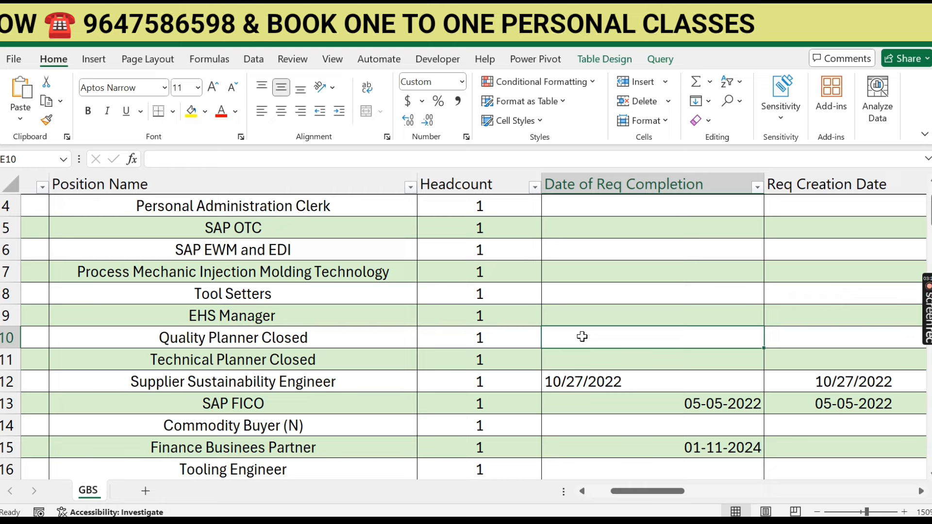
{"action": "type", "text": "10-12-202"}
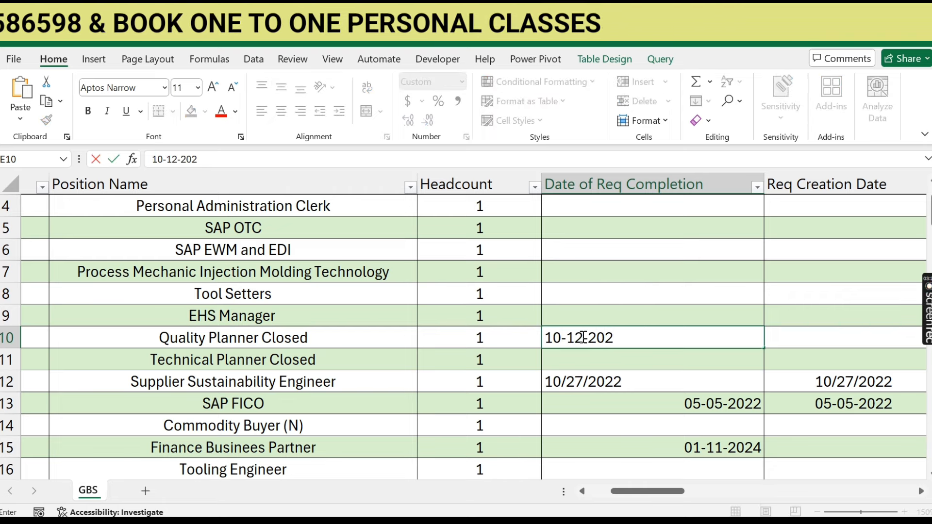
{"action": "type", "text": "3"}
{"action": "key", "text": "Return"}
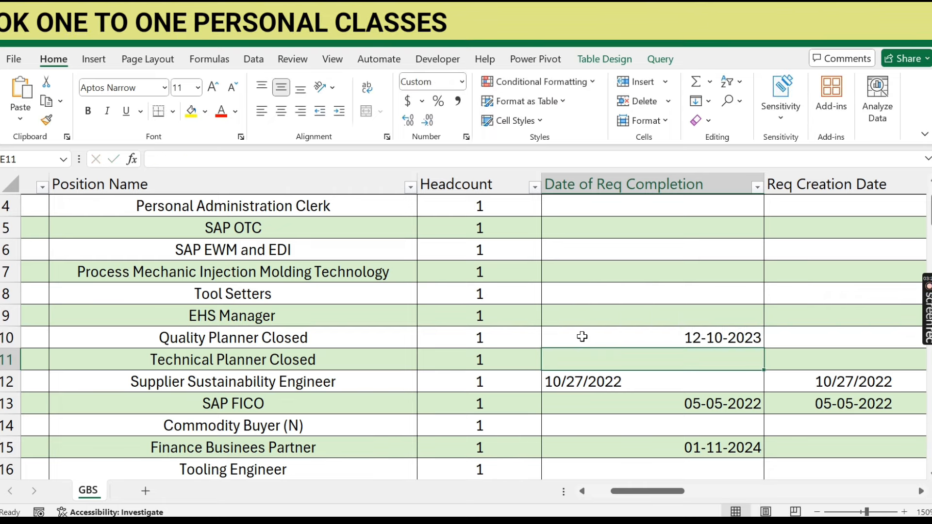
Replace the date in cell E10 with 10-17-2023
{"action": "left_click", "coordinate": [582, 336]}
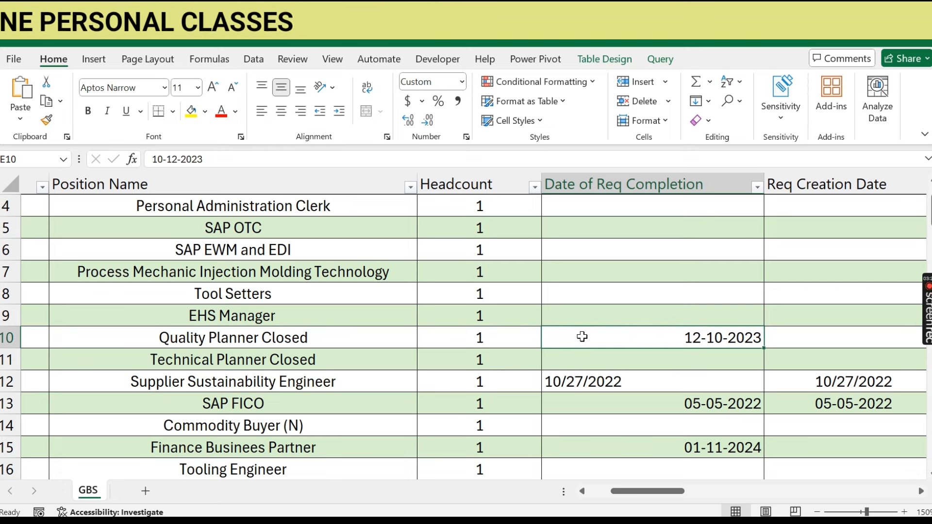
{"action": "key", "text": "Delete"}
{"action": "type", "text": "10-1"}
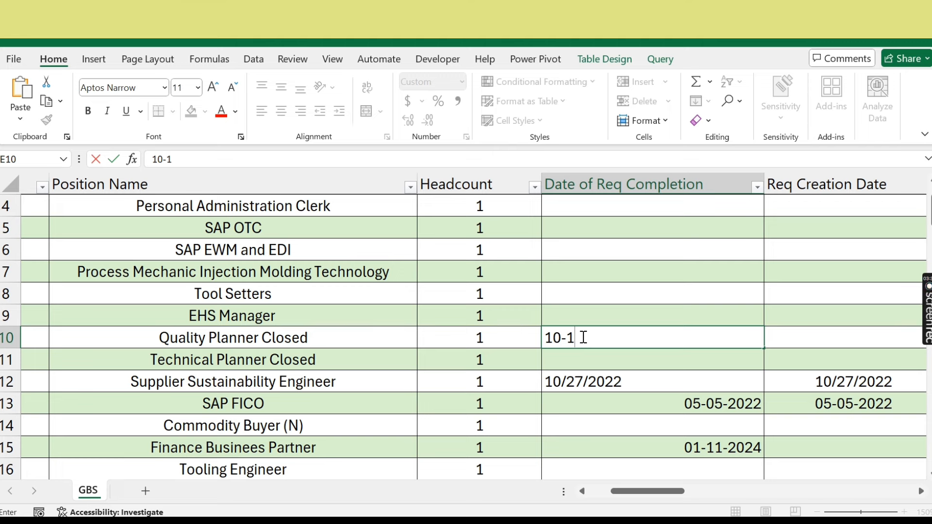
{"action": "key", "text": "BackSpace"}
{"action": "key", "text": "BackSpace"}
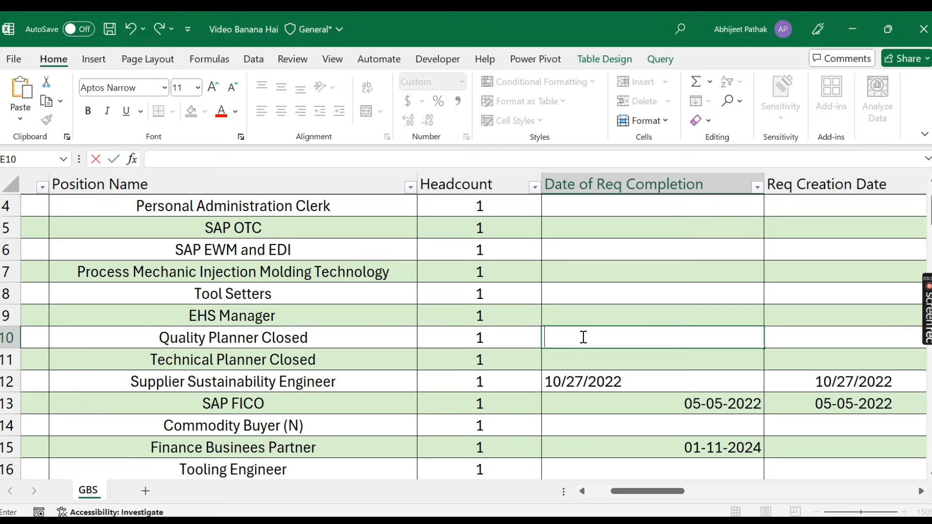
{"action": "type", "text": "10"}
{"action": "type", "text": "2023"}
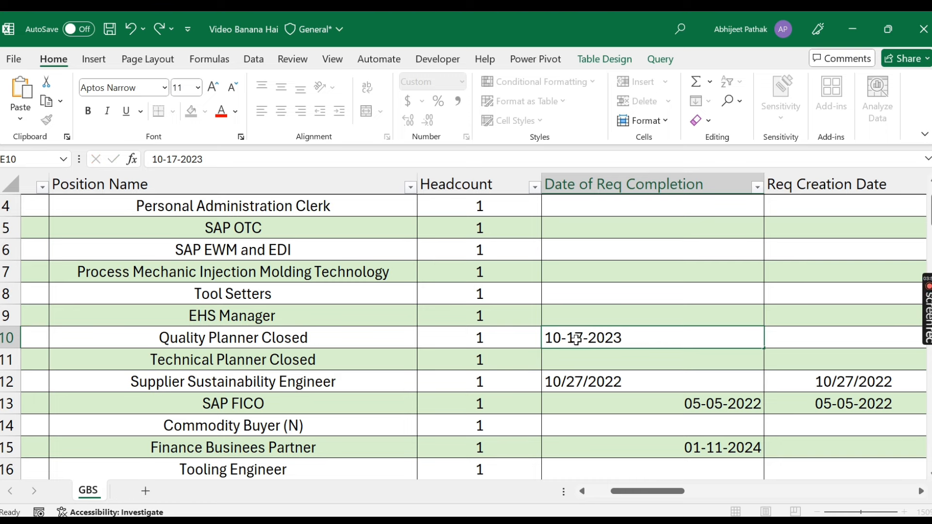
{"action": "key", "text": "Return"}
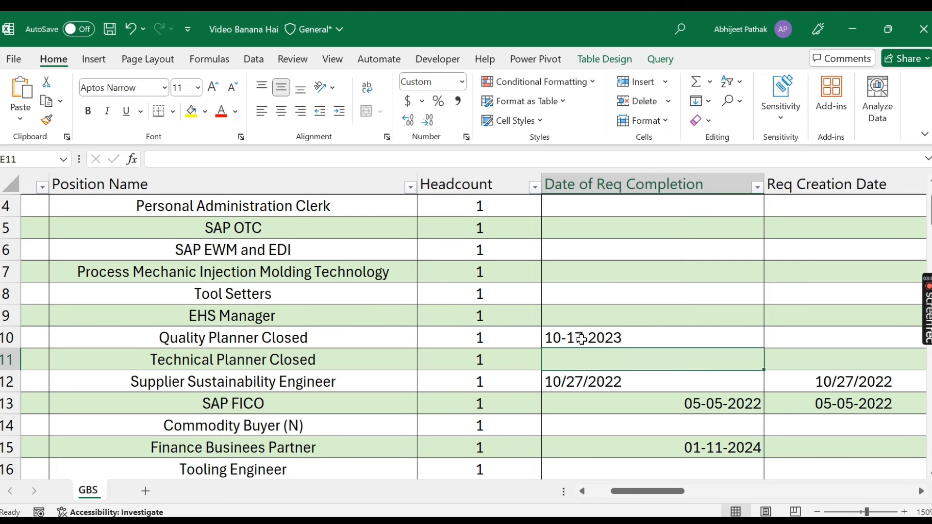
Clear the test date from cell E10 and select the left-aligned date in cell E12
{"action": "left_click", "coordinate": [582, 338]}
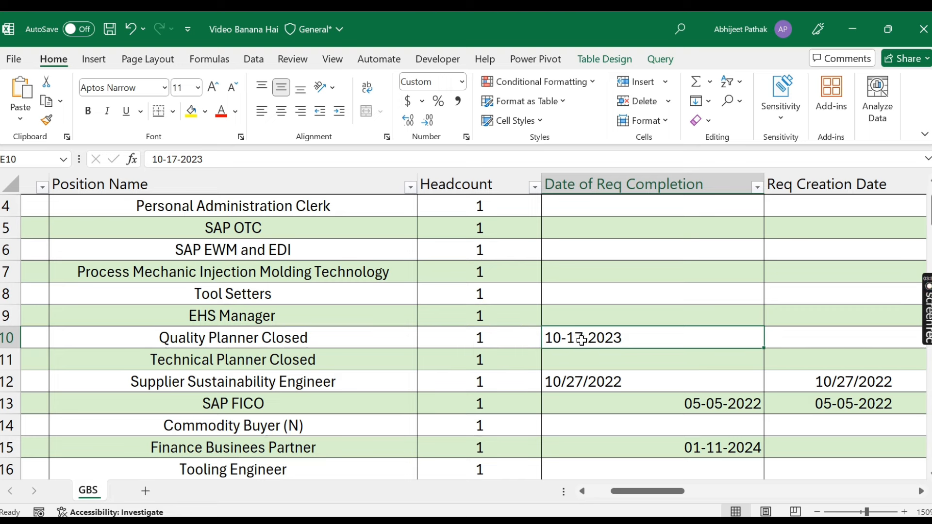
{"action": "key", "text": "Delete"}
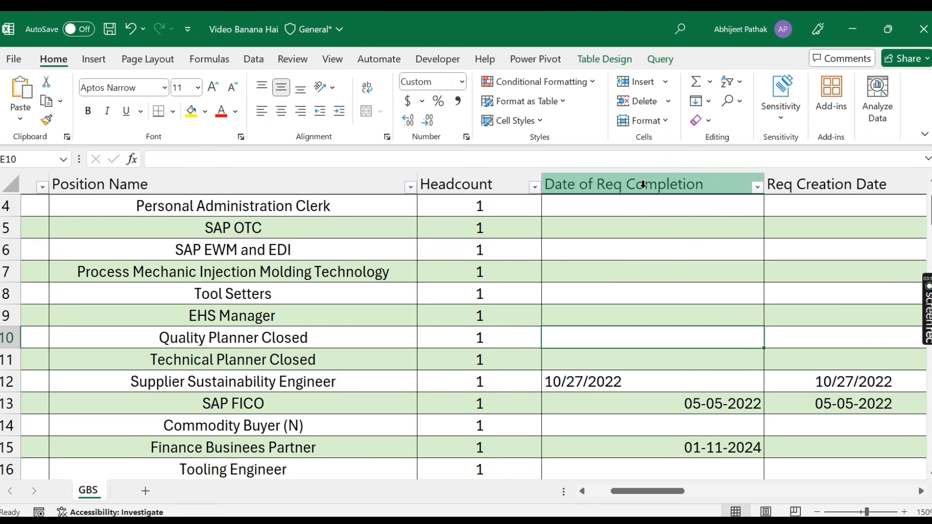
{"action": "left_click", "coordinate": [597, 387]}
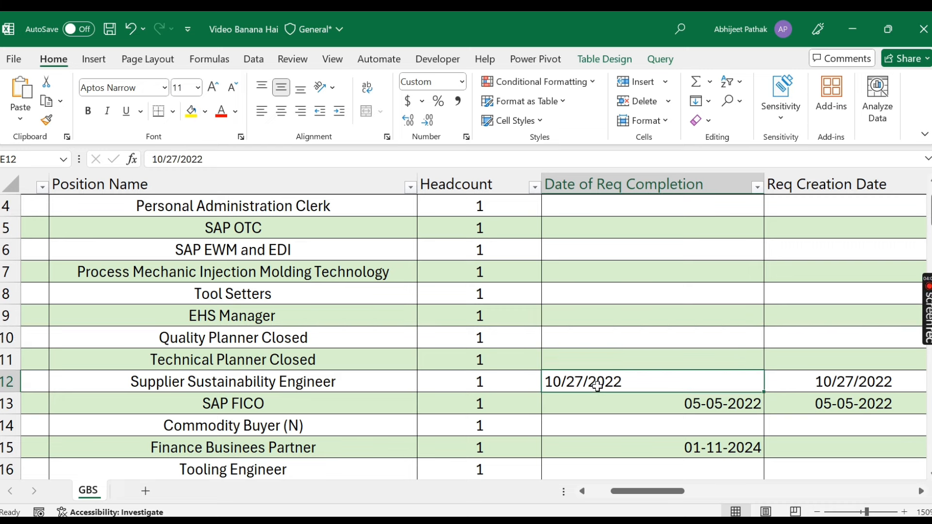
Convert the Date of Req Completion column with Text to Columns as delimited data, using the MDY date format and destination $E$3
{"action": "left_click", "coordinate": [644, 177]}
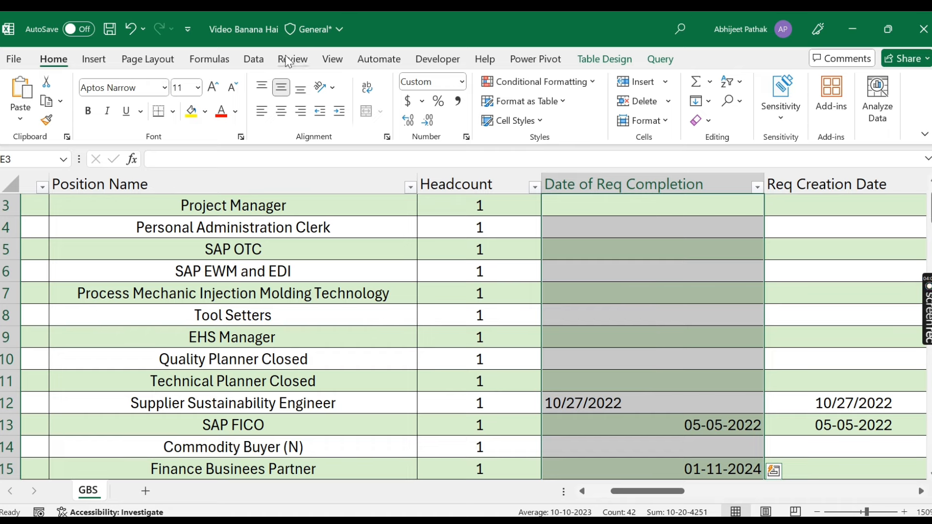
{"action": "left_click", "coordinate": [253, 59]}
{"action": "left_click", "coordinate": [586, 99]}
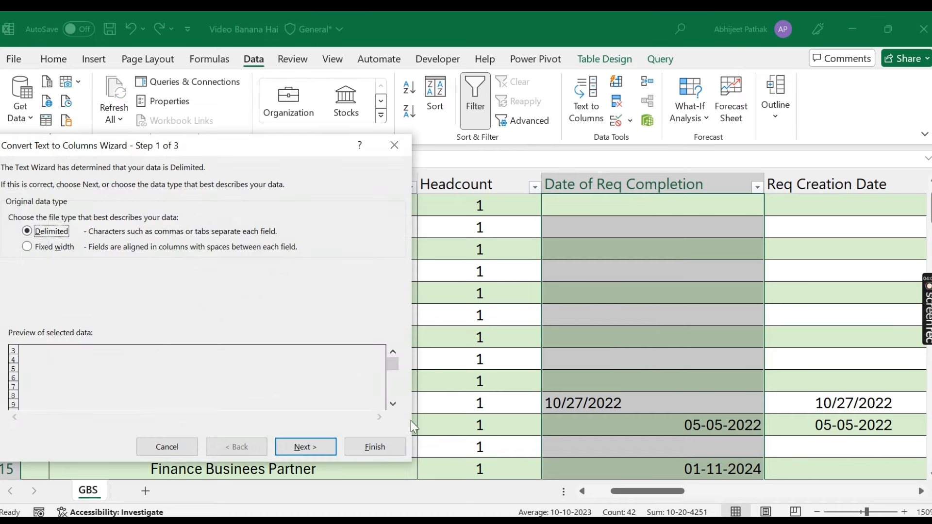
{"action": "left_click", "coordinate": [301, 449]}
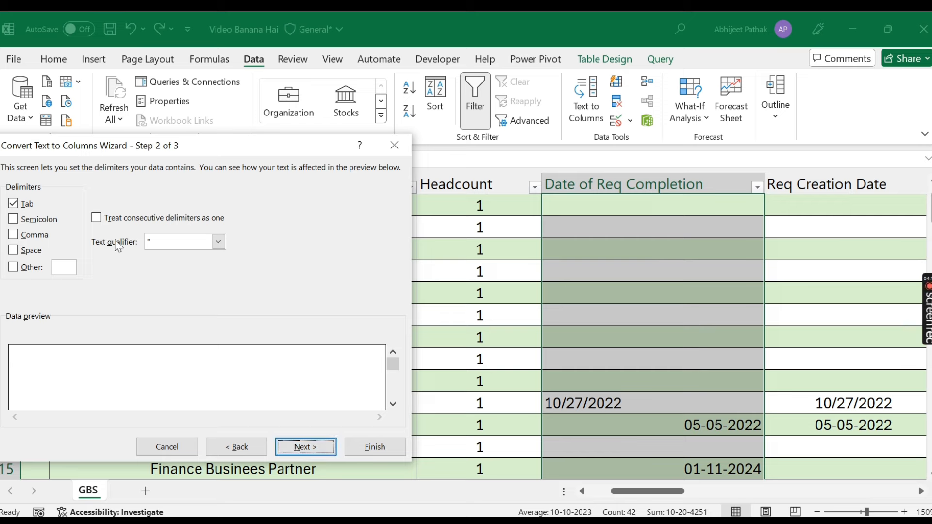
{"action": "left_click_drag", "start_coordinate": [275, 144], "coordinate": [383, 117]}
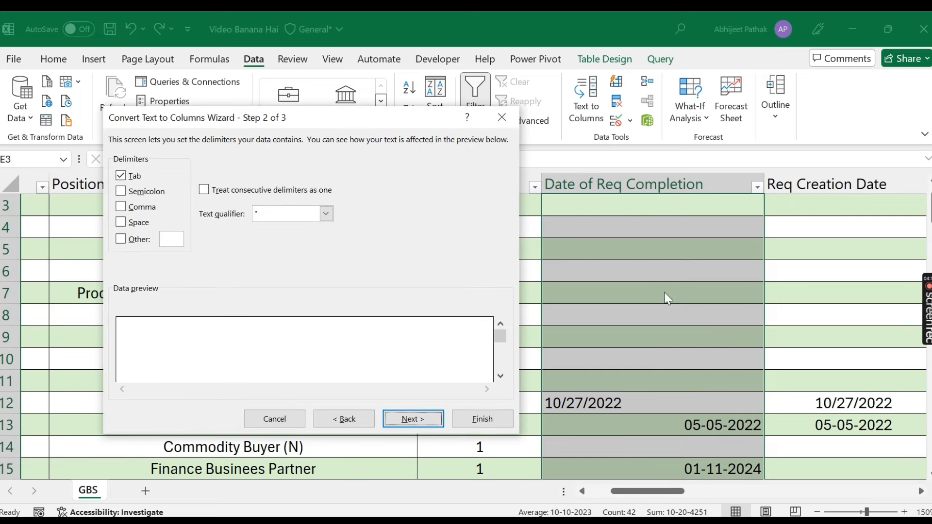
{"action": "left_click", "coordinate": [415, 419]}
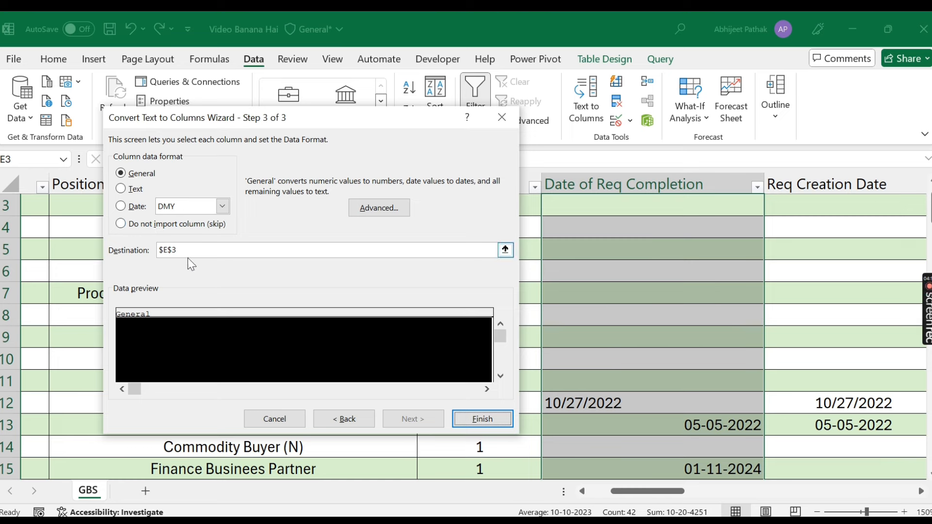
{"action": "left_click", "coordinate": [132, 207]}
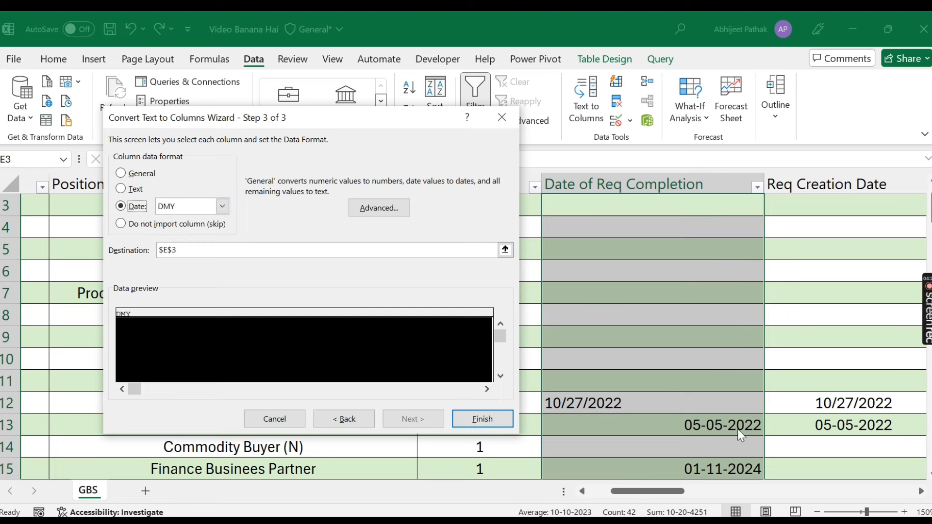
{"action": "left_click", "coordinate": [197, 208]}
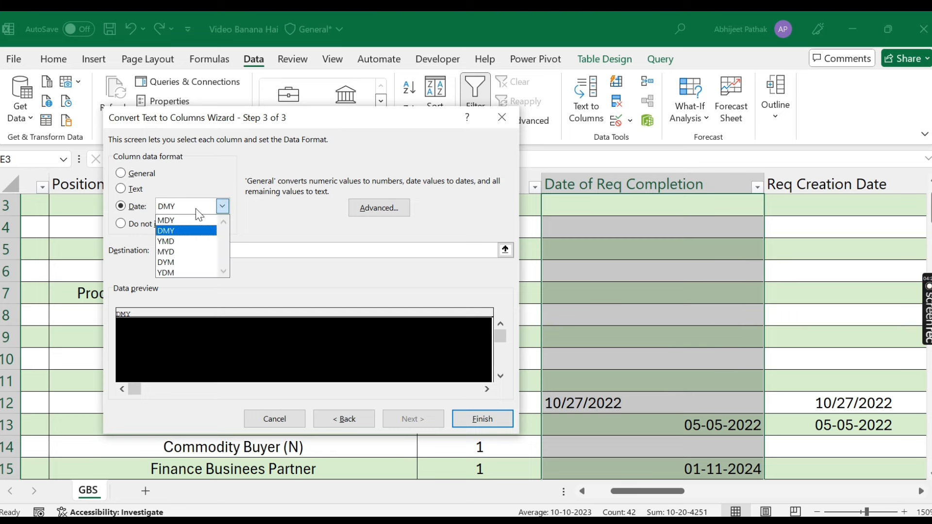
{"action": "left_click", "coordinate": [176, 220]}
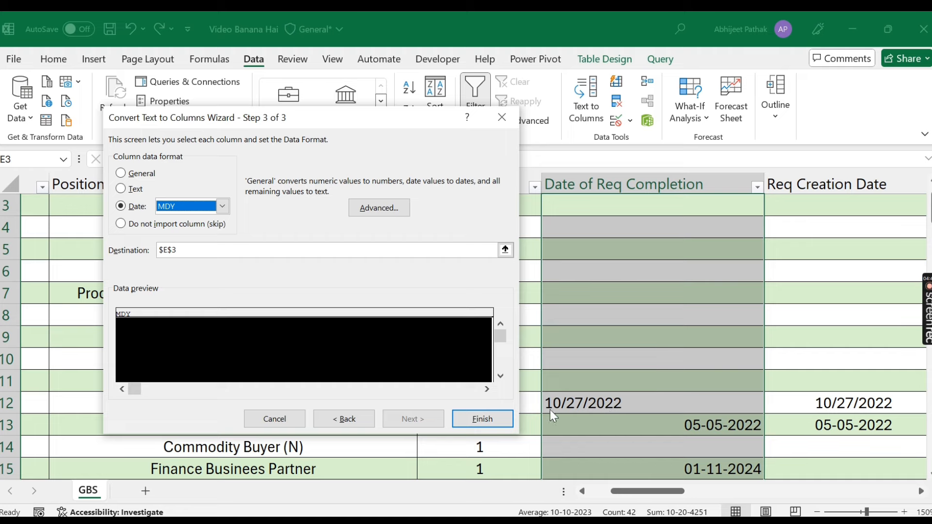
{"action": "left_click", "coordinate": [488, 418]}
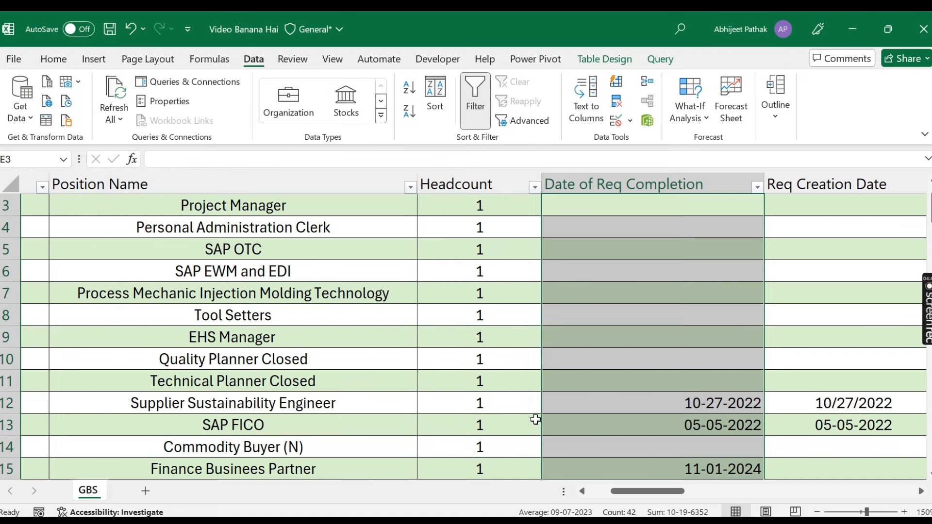
Check the custom number format assigned to the Date of Req Completion column
{"action": "right_click", "coordinate": [700, 412]}
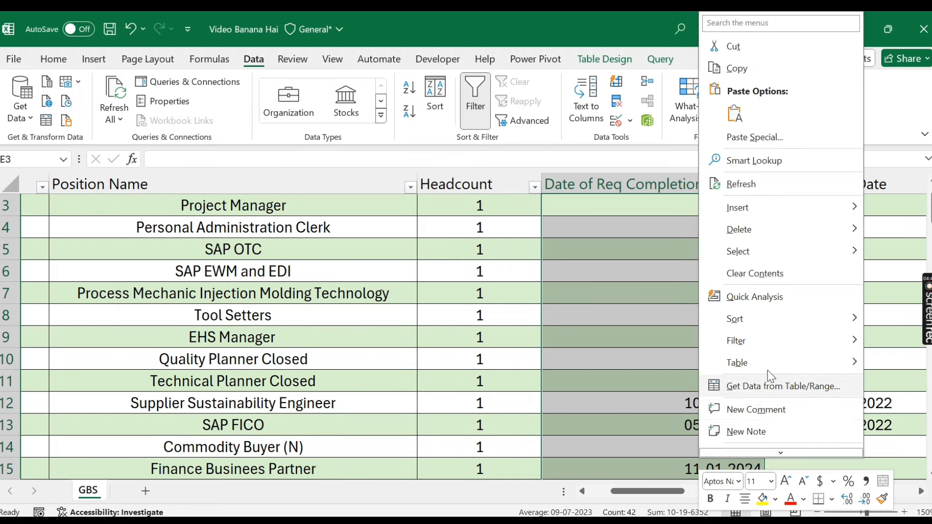
{"action": "scroll", "coordinate": [767, 369], "scroll_direction": "down", "scroll_amount": 3}
{"action": "left_click", "coordinate": [759, 359]}
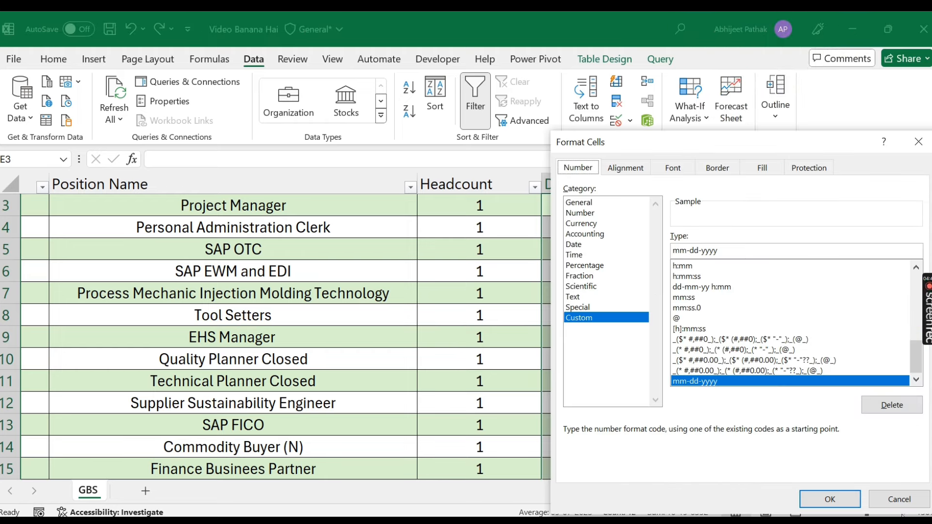
{"action": "left_click", "coordinate": [830, 499]}
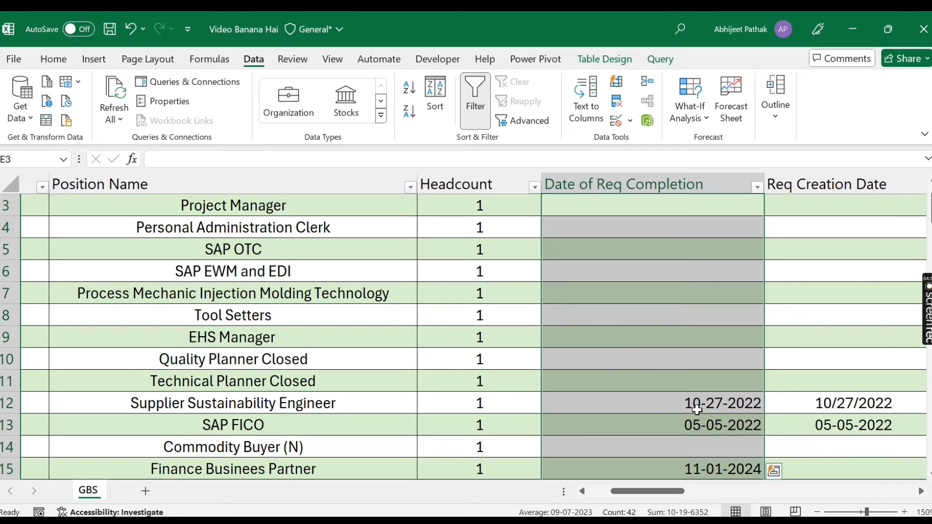
Apply the custom number format dd-mmm-yyyy to the Date of Req Completion column
{"action": "right_click", "coordinate": [735, 409]}
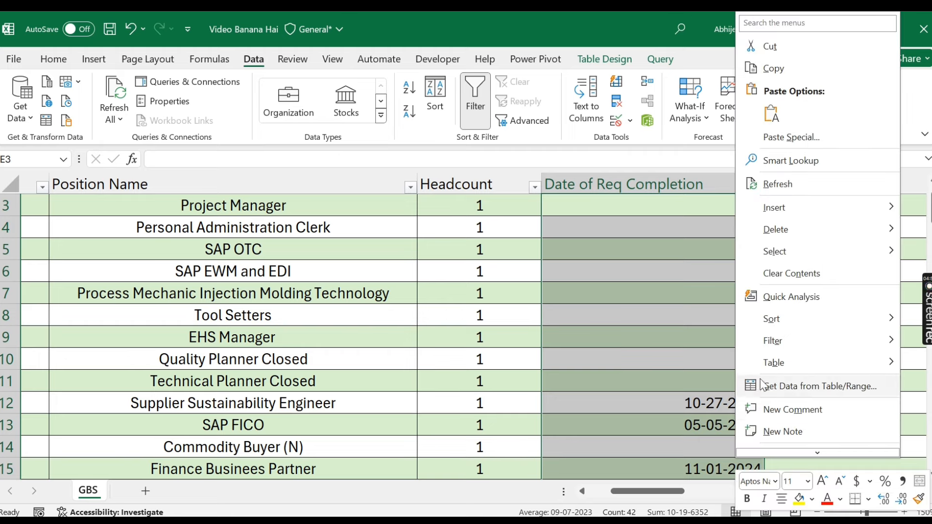
{"action": "scroll", "coordinate": [788, 417], "scroll_direction": "down", "scroll_amount": 2}
{"action": "left_click", "coordinate": [788, 358]}
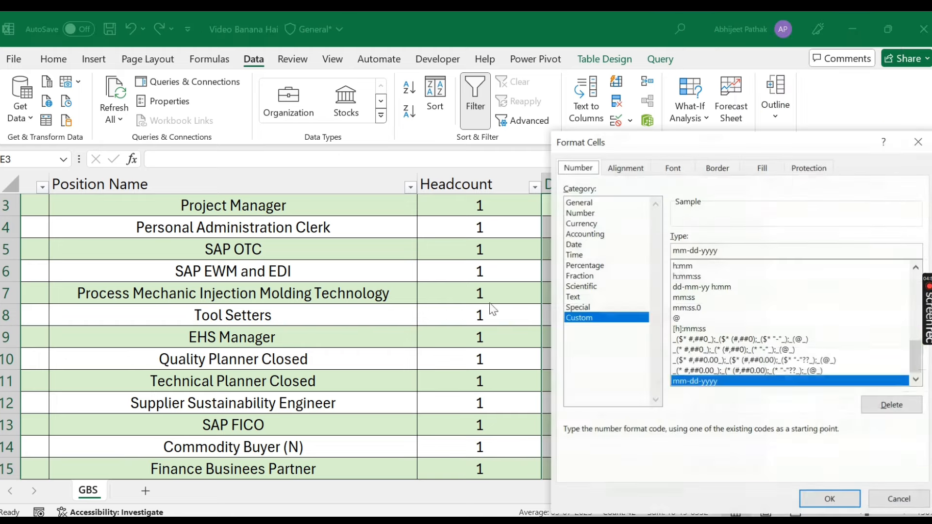
{"action": "double_click", "coordinate": [740, 250]}
{"action": "type", "text": "dd-mmm-yyy"}
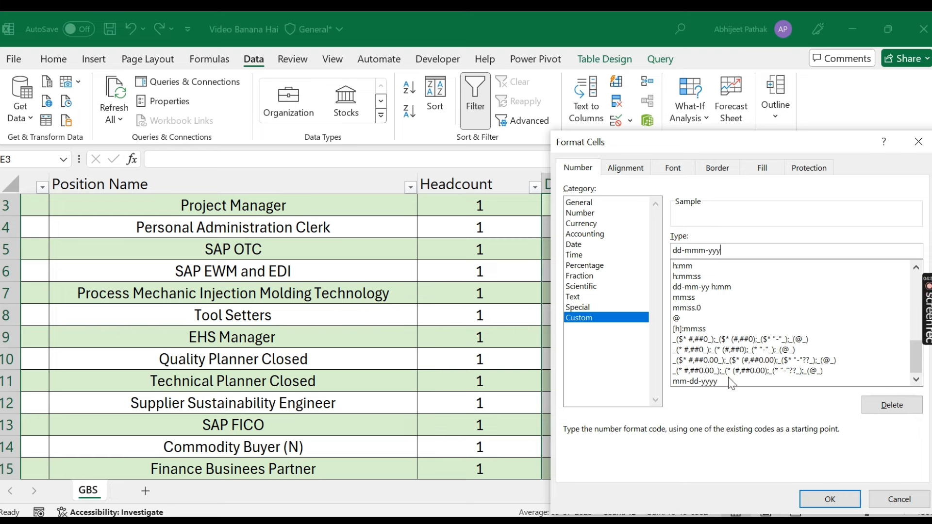
{"action": "left_click", "coordinate": [829, 499]}
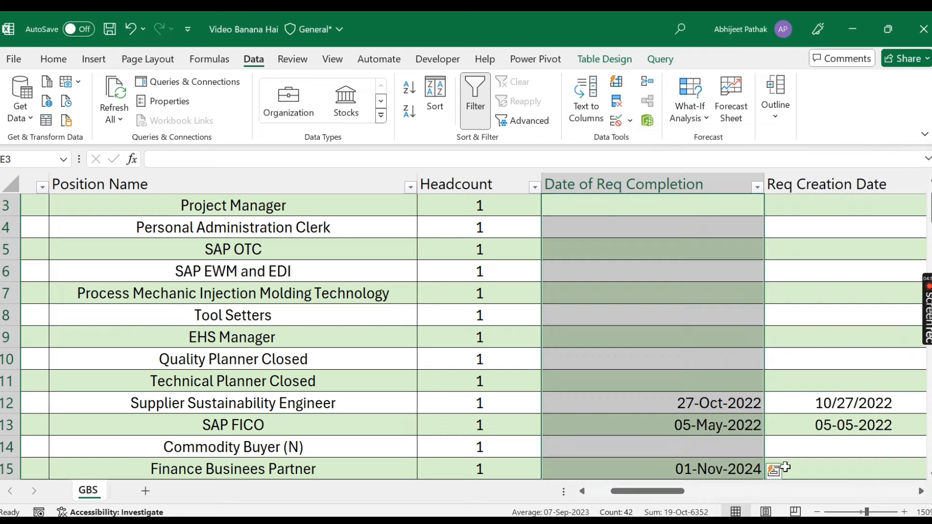
Check the number format of the converted date in cell E12
{"action": "left_click", "coordinate": [712, 408]}
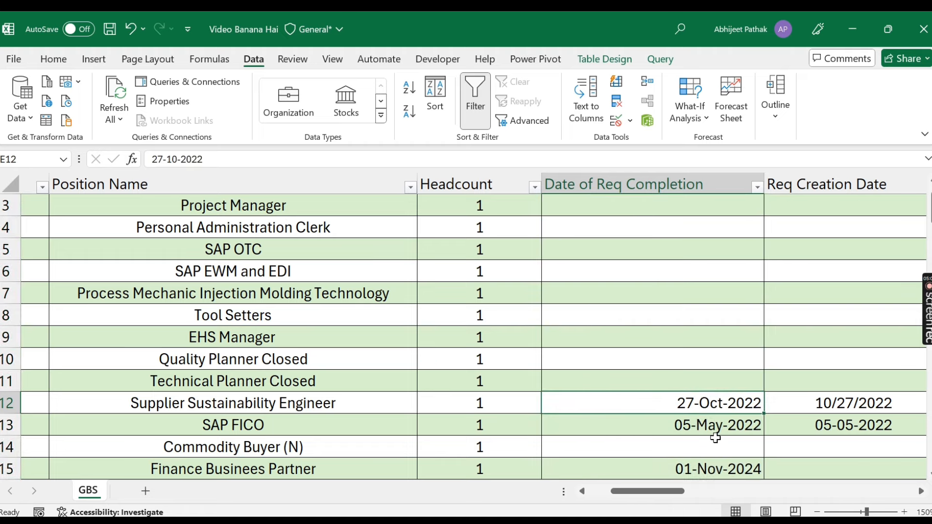
{"action": "key", "text": "ctrl+1"}
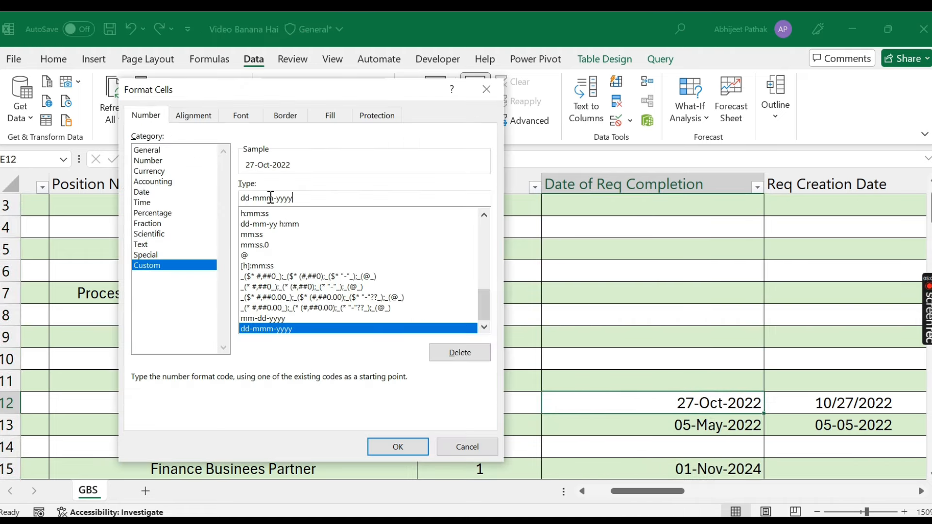
{"action": "key", "text": "Escape"}
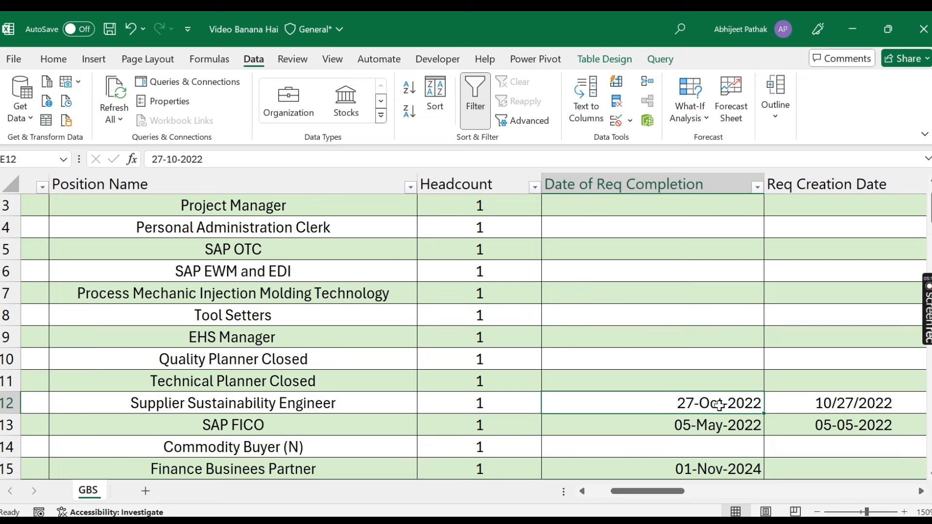
Undo the custom date format and the Text to Columns conversion
{"action": "key", "text": "ctrl+z"}
{"action": "key", "text": "ctrl+z"}
Apply the custom number format dd-mm-yyyy to the date in cell E12
{"action": "left_click", "coordinate": [608, 406]}
{"action": "right_click", "coordinate": [606, 407]}
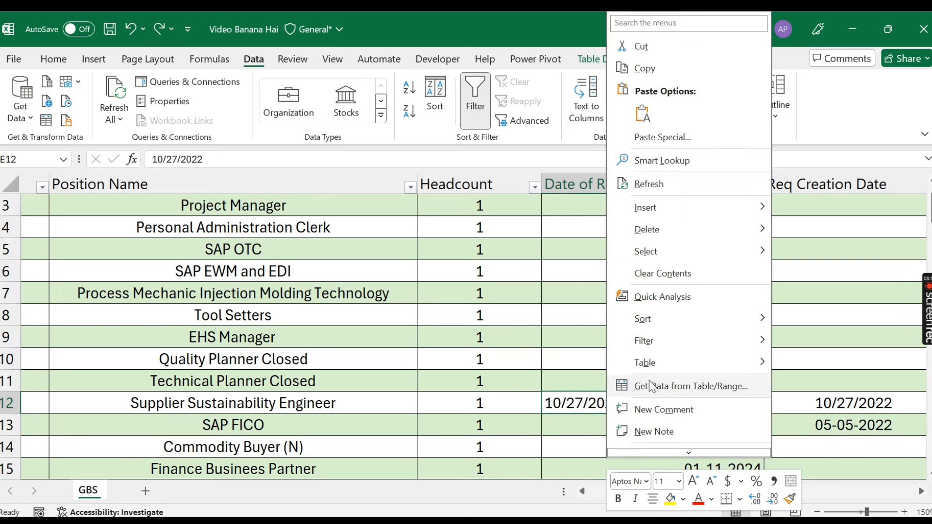
{"action": "scroll", "coordinate": [655, 411], "scroll_direction": "down", "scroll_amount": 1}
{"action": "left_click", "coordinate": [662, 360]}
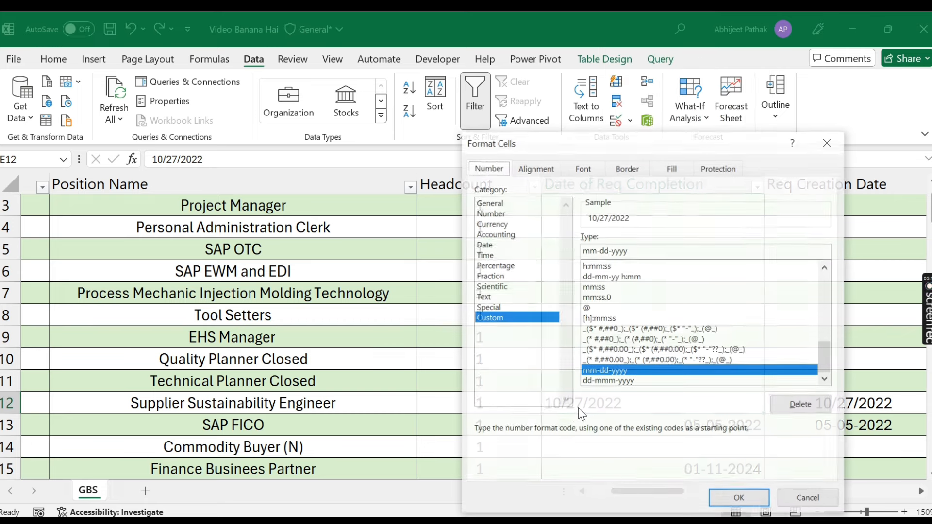
{"action": "left_click", "coordinate": [637, 251]}
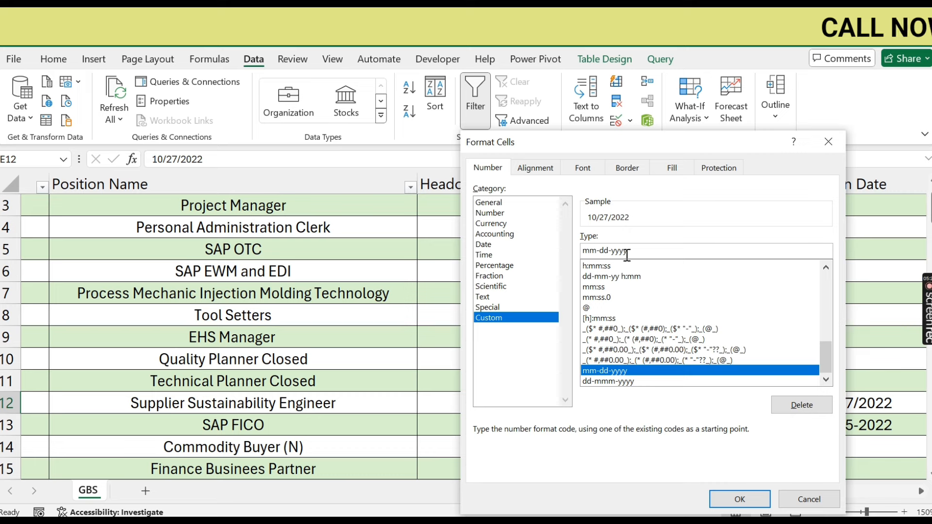
{"action": "key", "text": "BackSpace"}
{"action": "key", "text": "BackSpace"}
{"action": "key", "text": "BackSpace"}
{"action": "key", "text": "BackSpace"}
{"action": "key", "text": "BackSpace"}
{"action": "key", "text": "BackSpace"}
{"action": "key", "text": "BackSpace"}
{"action": "key", "text": "BackSpace"}
{"action": "key", "text": "BackSpace"}
{"action": "key", "text": "BackSpace"}
{"action": "type", "text": "dd-mm-"}
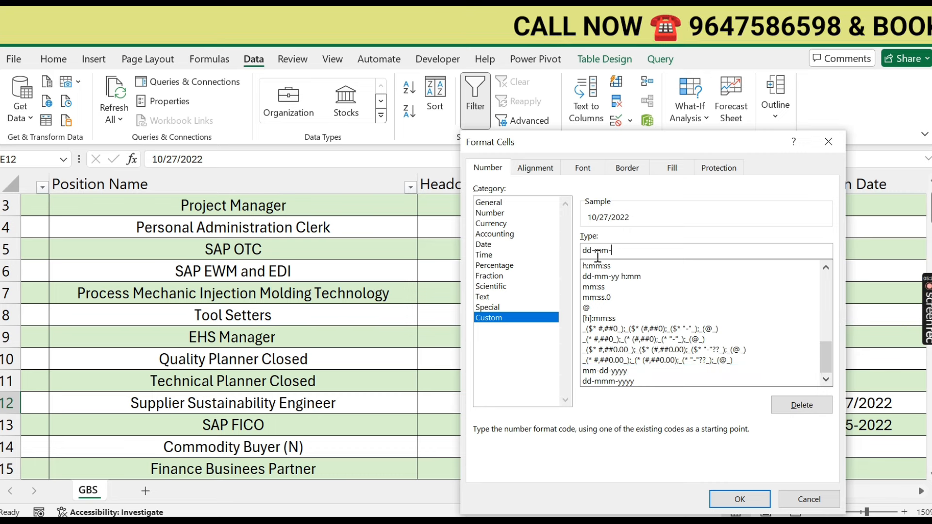
{"action": "type", "text": "yyyy"}
{"action": "key", "text": "Return"}
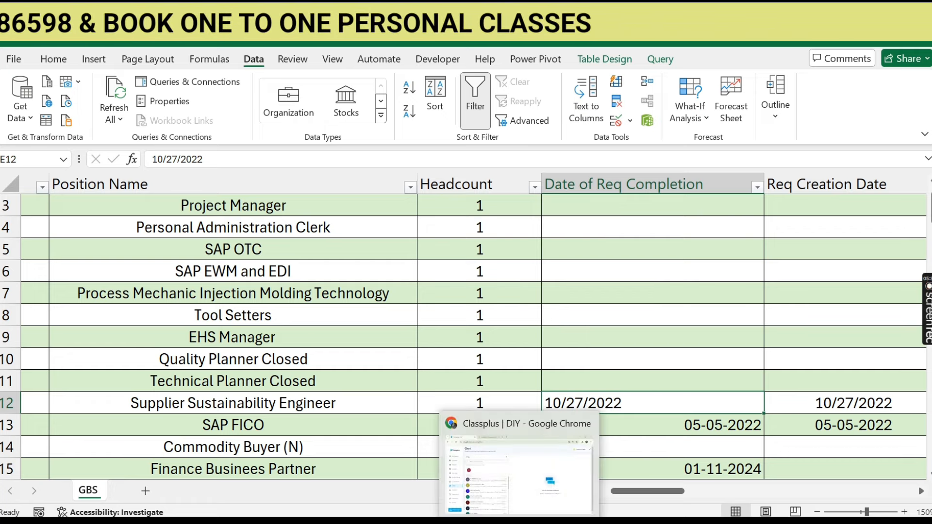
Switch to Chrome and open lmech.courses.store in a new tab
{"action": "left_click", "coordinate": [521, 522]}
{"action": "left_click", "coordinate": [318, 30]}
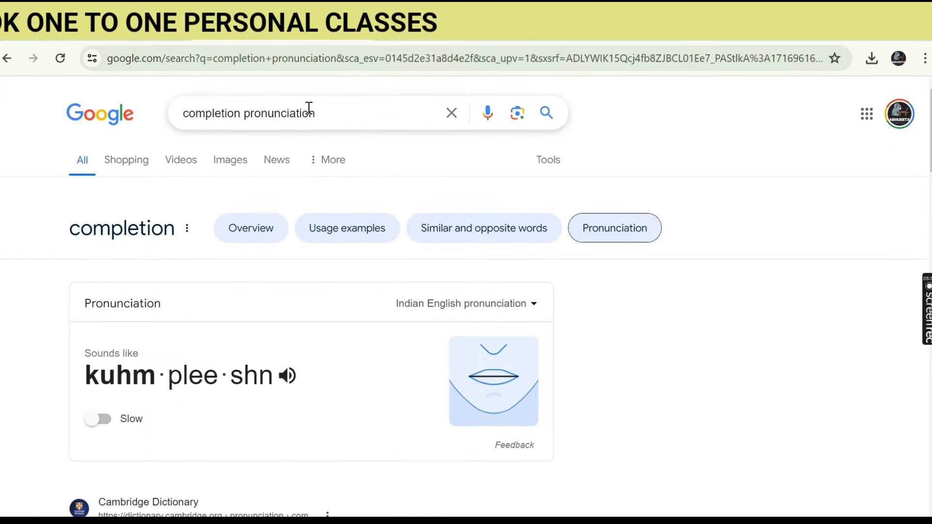
{"action": "left_click", "coordinate": [291, 61]}
{"action": "key", "text": "ctrl+t"}
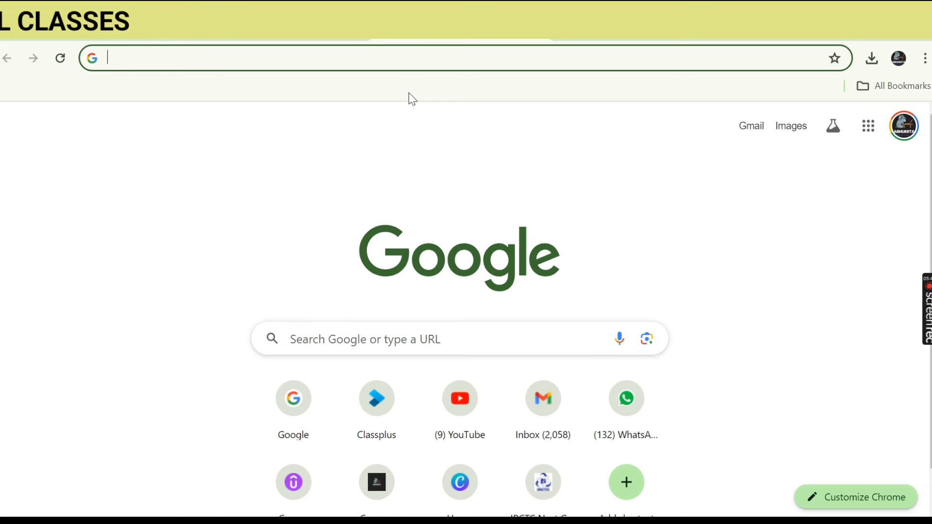
{"action": "left_click", "coordinate": [371, 68]}
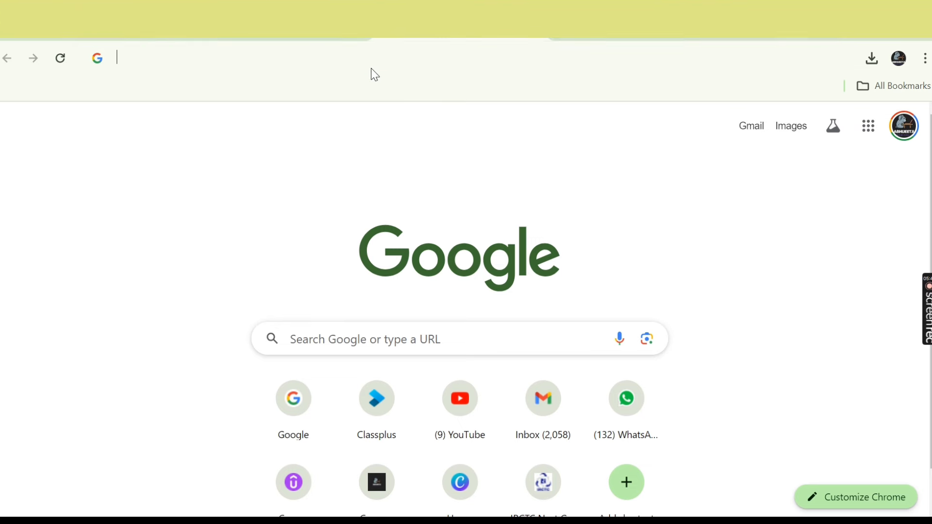
{"action": "type", "text": "lme"}
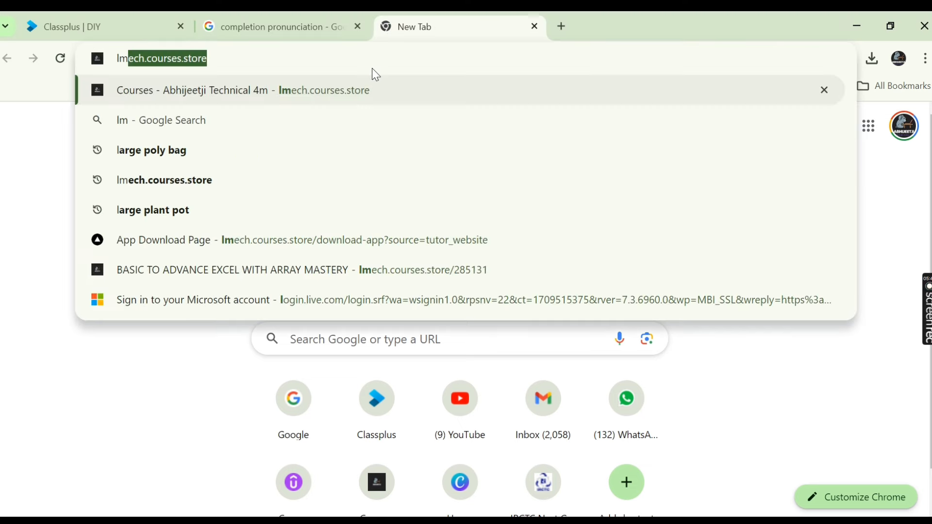
{"action": "type", "text": "ch.co"}
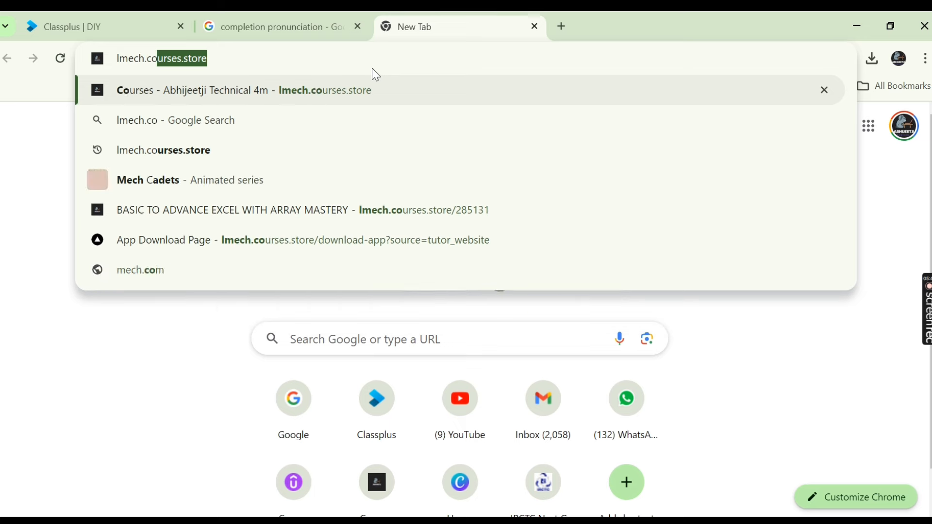
{"action": "type", "text": "urses.store"}
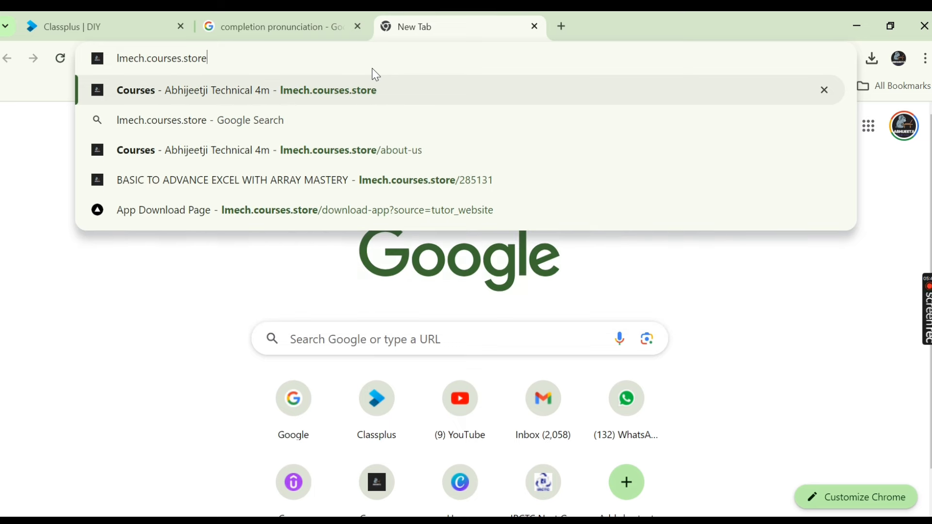
{"action": "key", "text": "Return"}
Look through the popular courses on the site, including their features and prices, and return to the Excel workbook
{"action": "scroll", "coordinate": [388, 292], "scroll_direction": "down", "scroll_amount": 2}
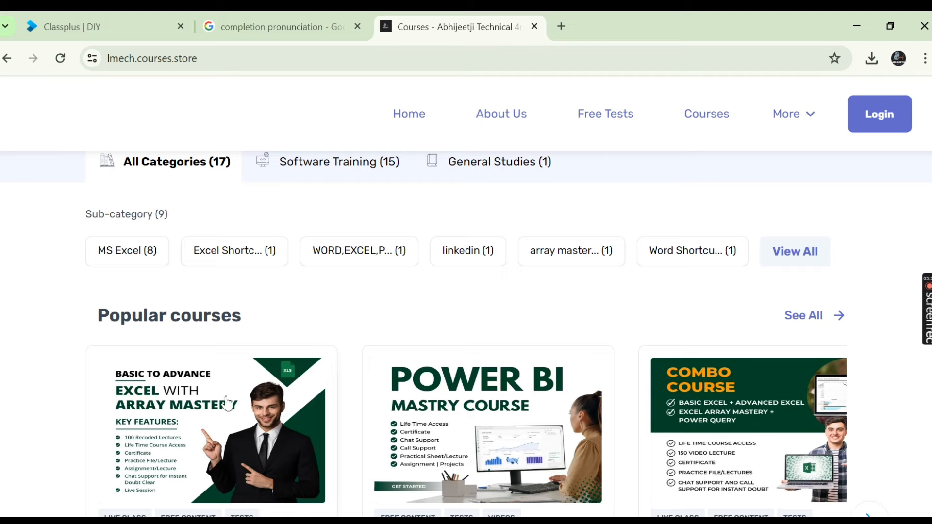
{"action": "scroll", "coordinate": [213, 400], "scroll_direction": "down", "scroll_amount": 2}
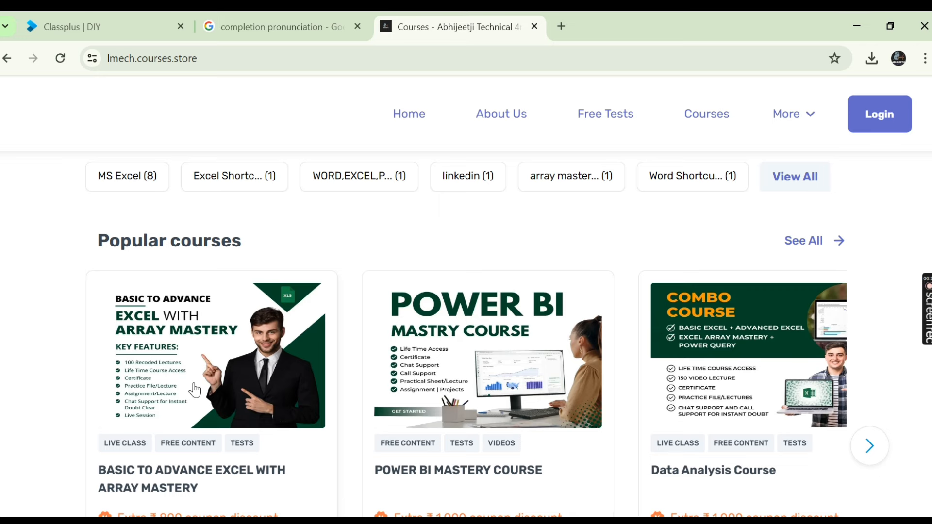
{"action": "scroll", "coordinate": [199, 390], "scroll_direction": "down", "scroll_amount": 2}
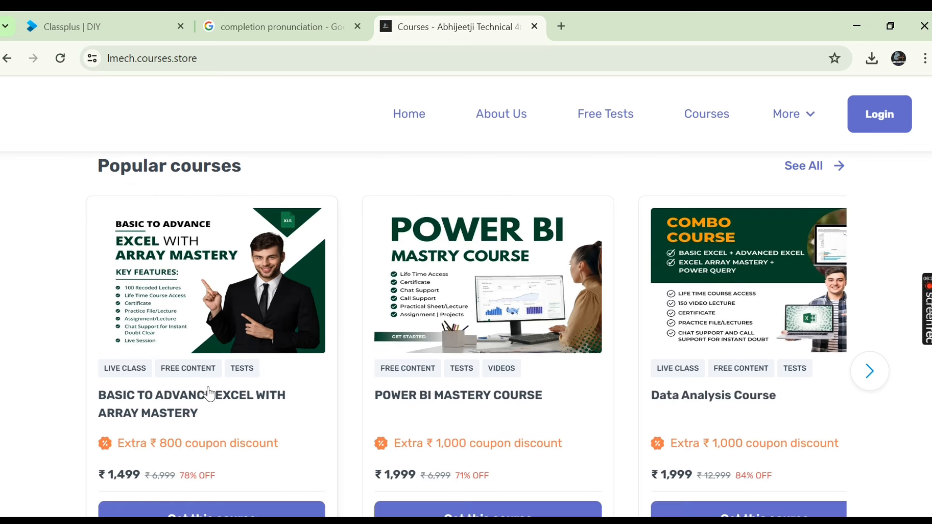
{"action": "scroll", "coordinate": [207, 379], "scroll_direction": "up", "scroll_amount": 2}
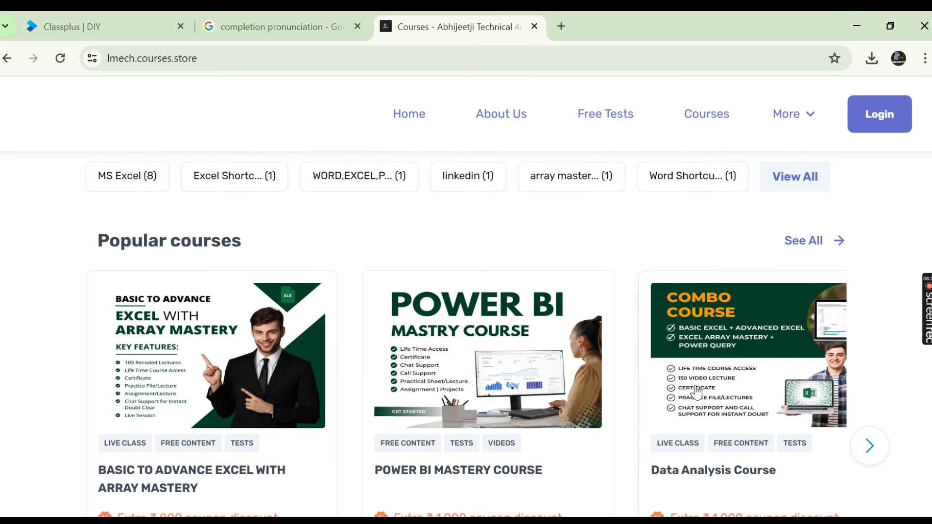
{"action": "scroll", "coordinate": [731, 332], "scroll_direction": "down", "scroll_amount": 2}
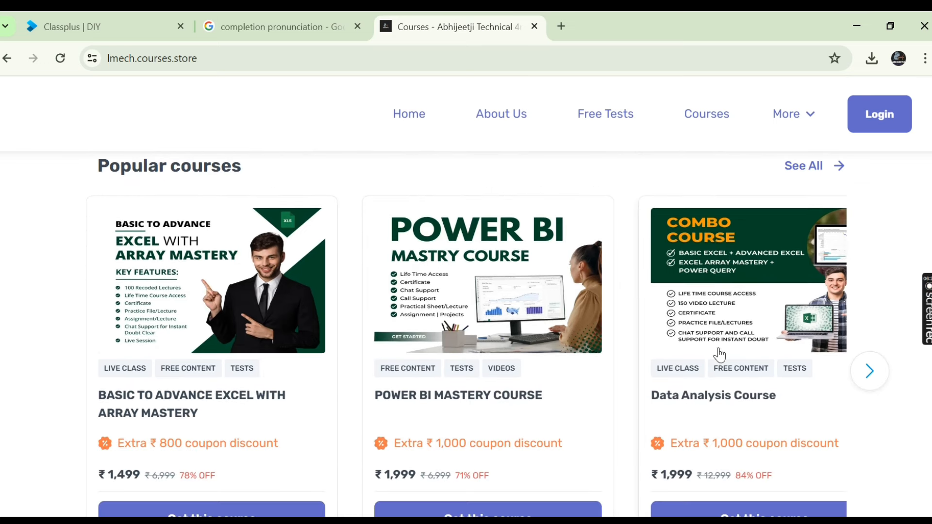
{"action": "scroll", "coordinate": [468, 272], "scroll_direction": "up", "scroll_amount": 4}
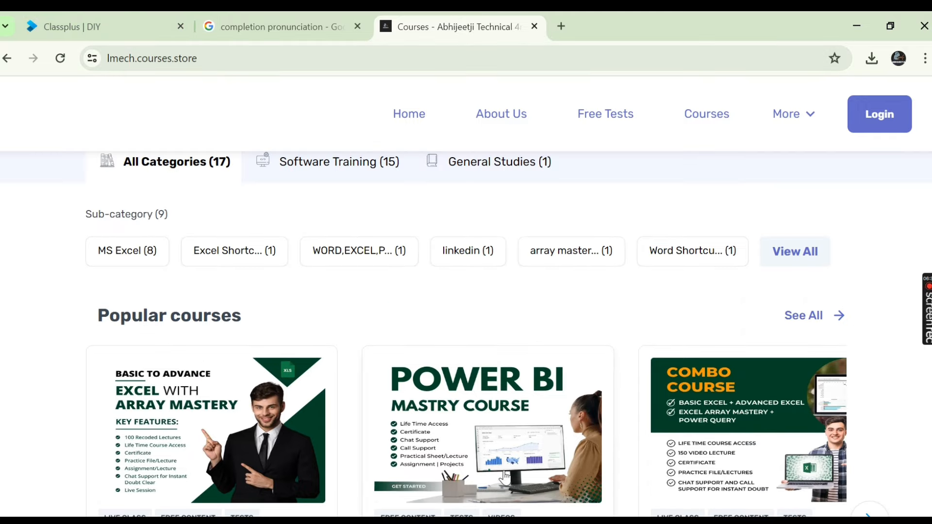
{"action": "left_click", "coordinate": [507, 521]}
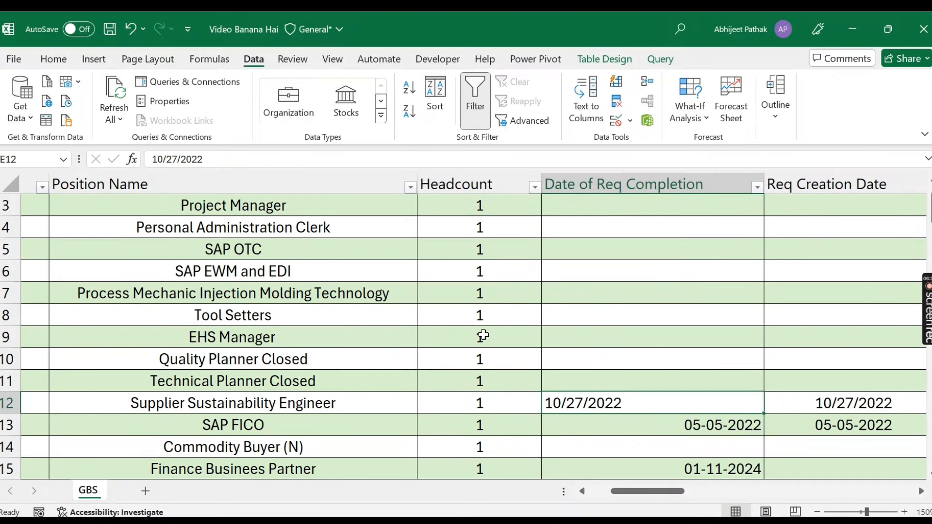